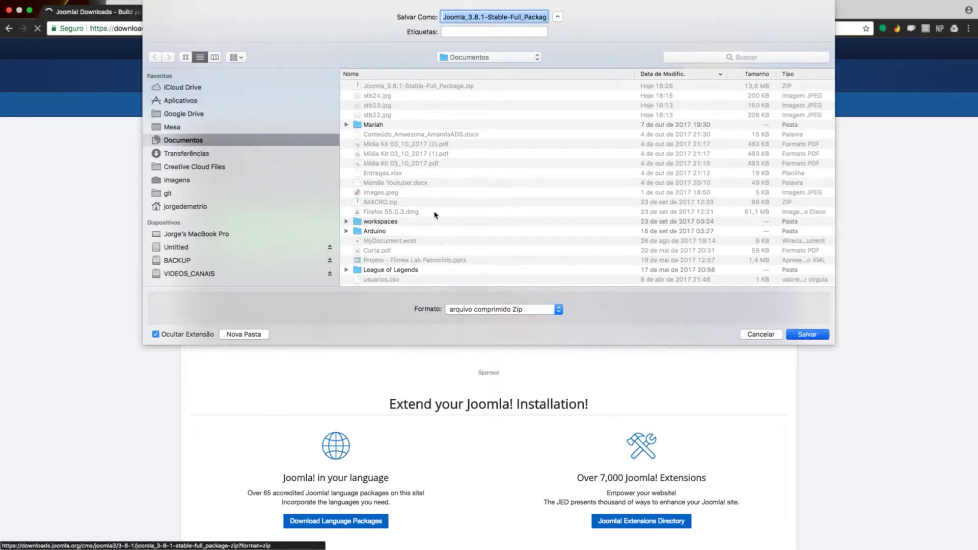
- Save Joomla_3.8.1-Stable-Full_Package.zip into the Documentos folder
{"action": "key", "text": "Return"}
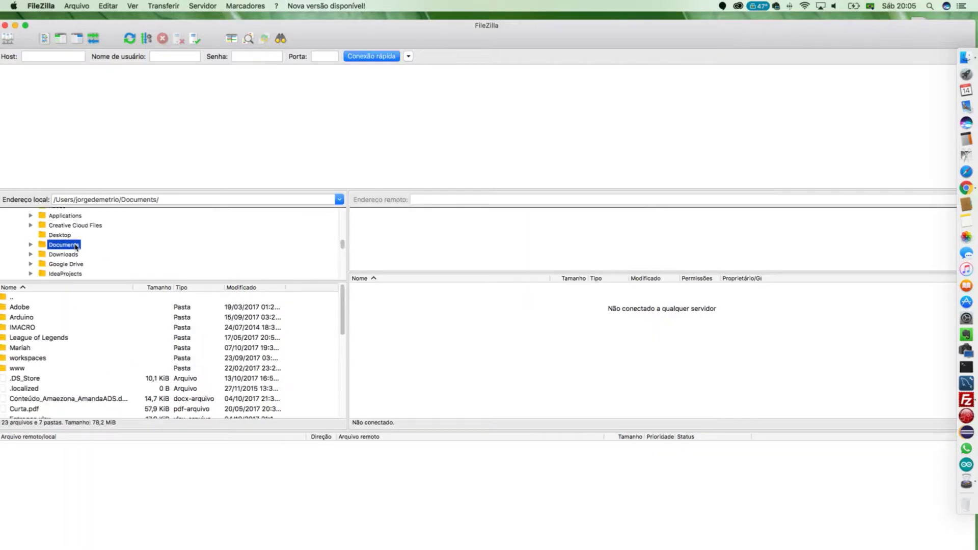
- Connect to the saved server and upload the Joomla 3.8.1 zip from Documents to the home folder
{"action": "scroll", "coordinate": [143, 362], "scroll_direction": "down", "scroll_amount": 10}
{"action": "left_click", "coordinate": [143, 358]}
{"action": "left_click", "coordinate": [10, 34]}
{"action": "left_click", "coordinate": [610, 398]}
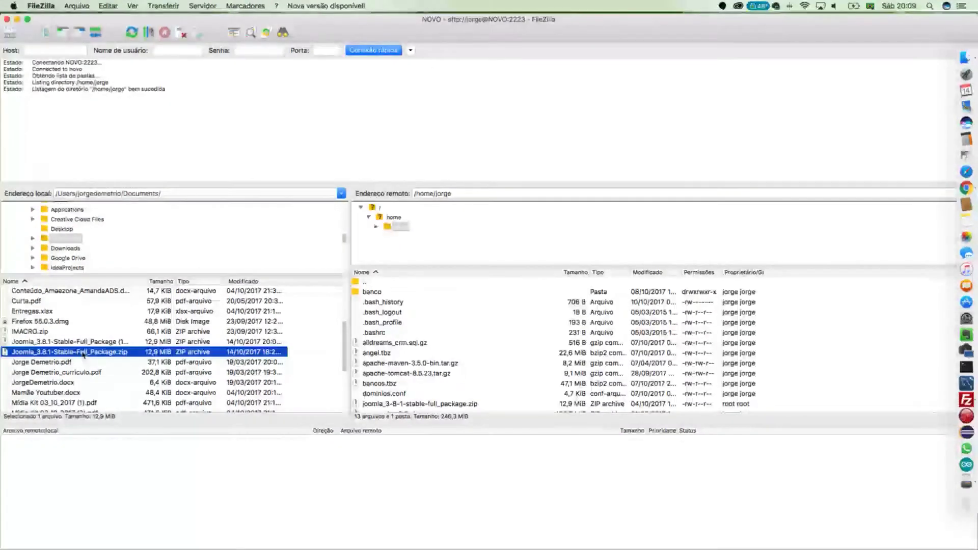
{"action": "double_click", "coordinate": [109, 353]}
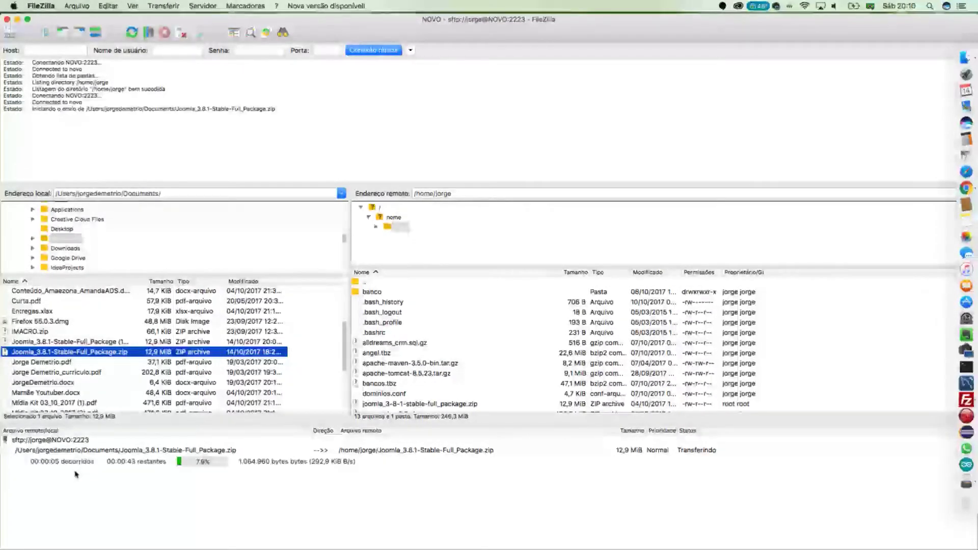
{"action": "key", "text": "super+m"}
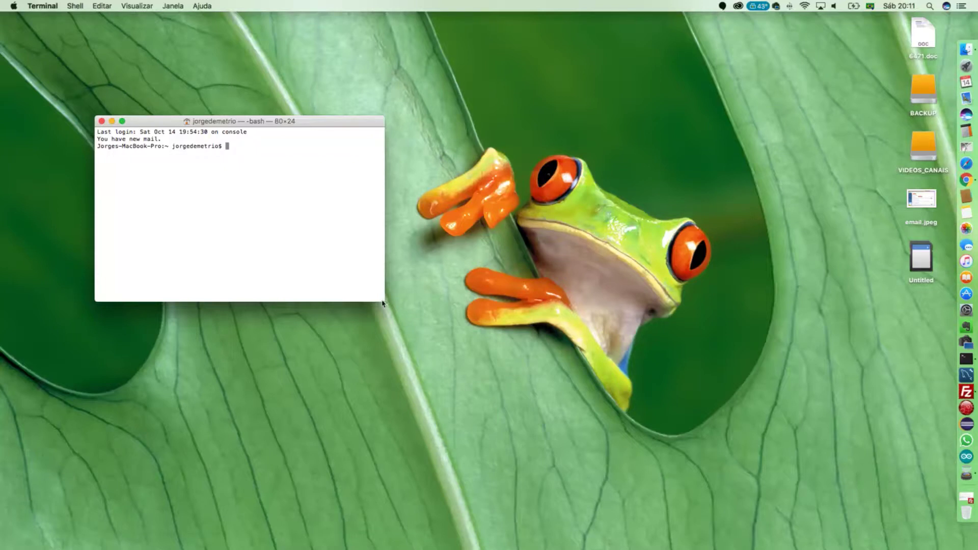
- Log into the server over SSH on port 2223 with the account password
{"action": "left_click_drag", "start_coordinate": [379, 299], "coordinate": [673, 351]}
{"action": "type", "text": "ssh -p 222"}
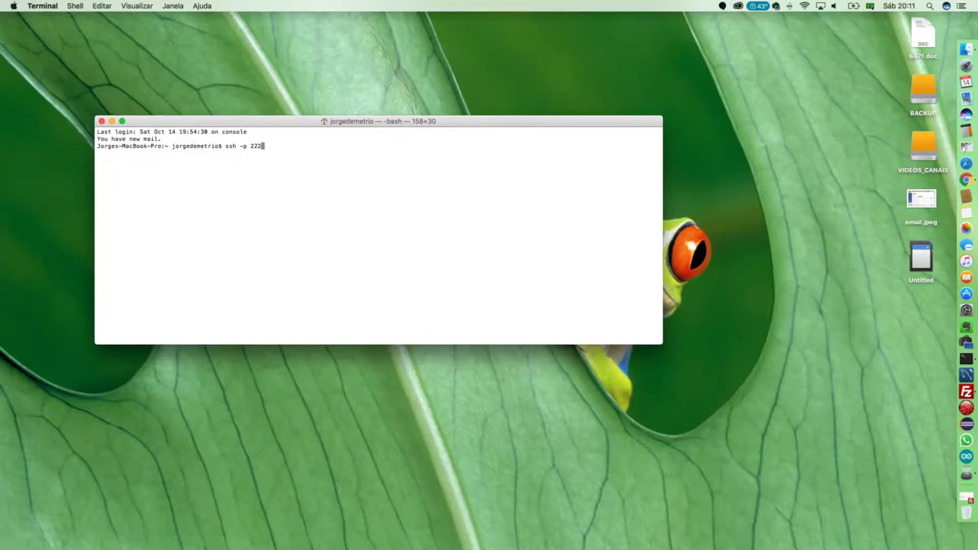
{"action": "type", "text": "3 jorge@NOVO"}
{"action": "key", "text": "Return"}
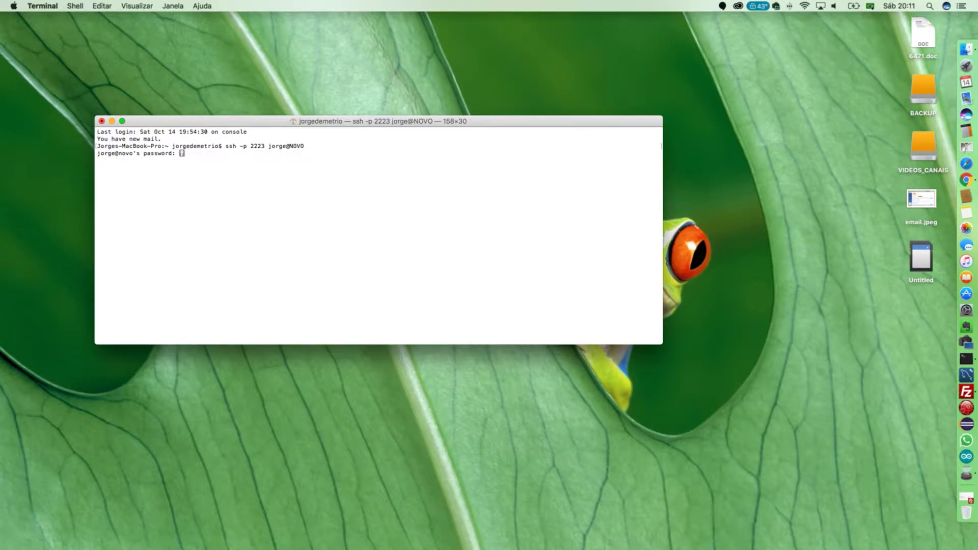
{"action": "key", "text": "Return"}
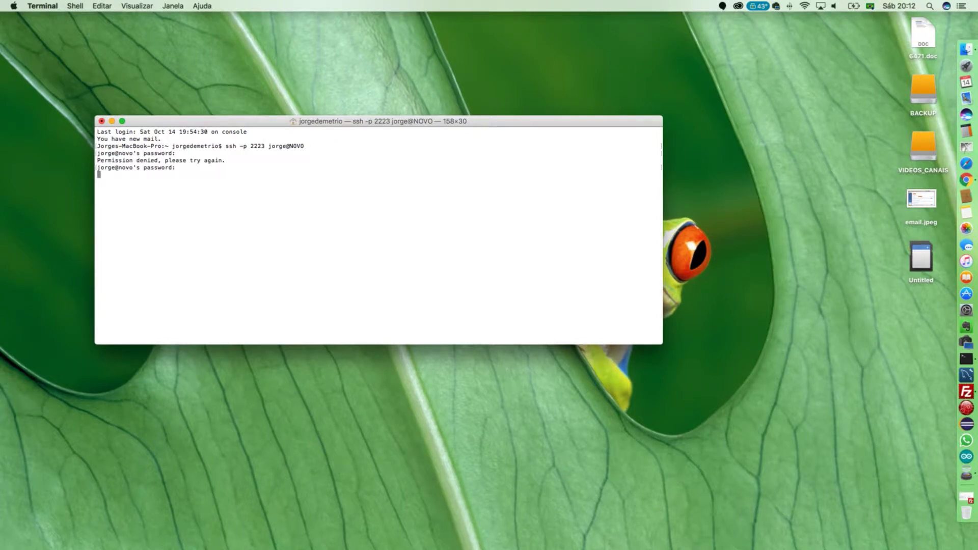
{"action": "key", "text": "Return"}
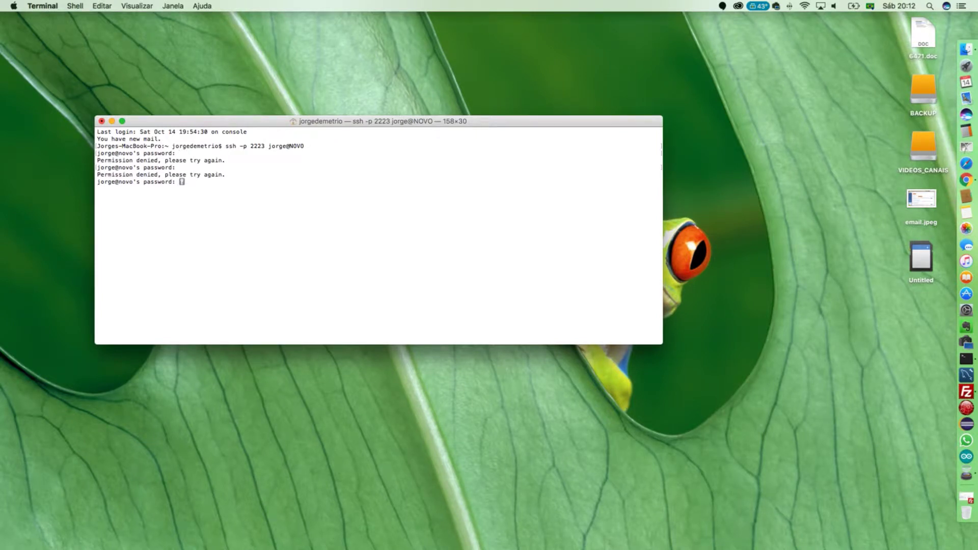
{"action": "key", "text": "Return"}
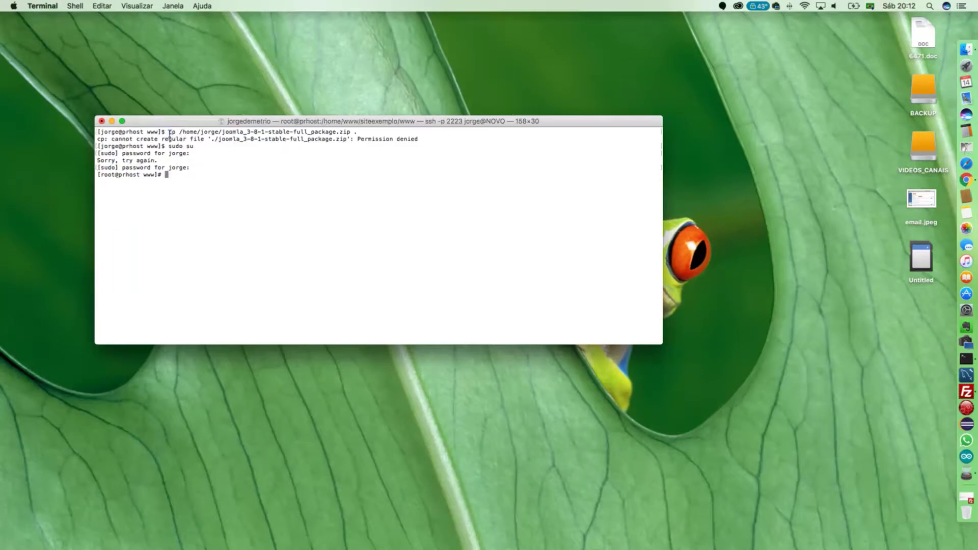
- Copy the Joomla zip into /home/www/siteexemplo/www using a pasted cp command
{"action": "left_click_drag", "start_coordinate": [168, 131], "coordinate": [361, 132]}
{"action": "key", "text": "super+c"}
{"action": "type", "text": "clear"}
{"action": "key", "text": "Return"}
{"action": "key", "text": "super+v"}
{"action": "key", "text": "Return"}
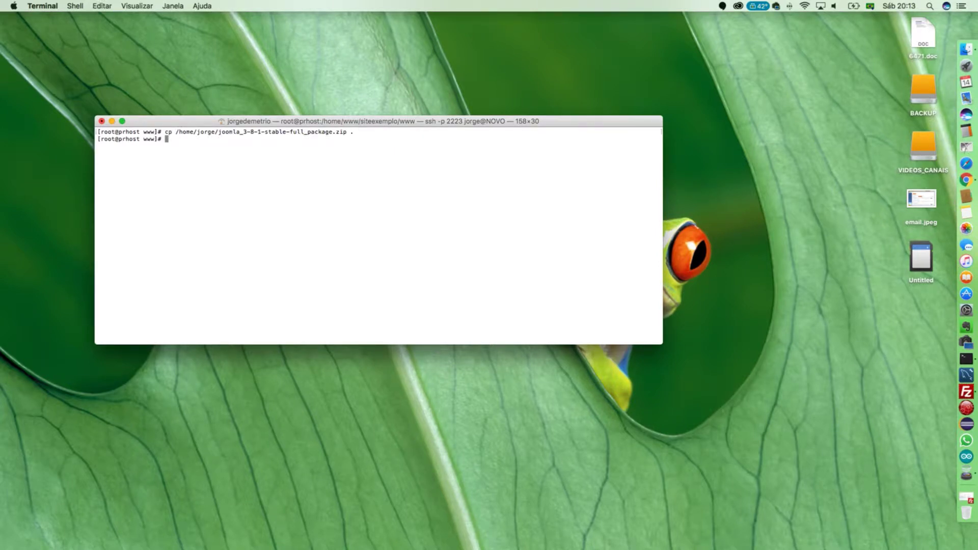
- Unzip joomla_3-8-1-stable-full_package.zip and give apache:apache ownership of the extracted files
{"action": "type", "text": "unzip joomla_3-8-1-stable-full_package.zip"}
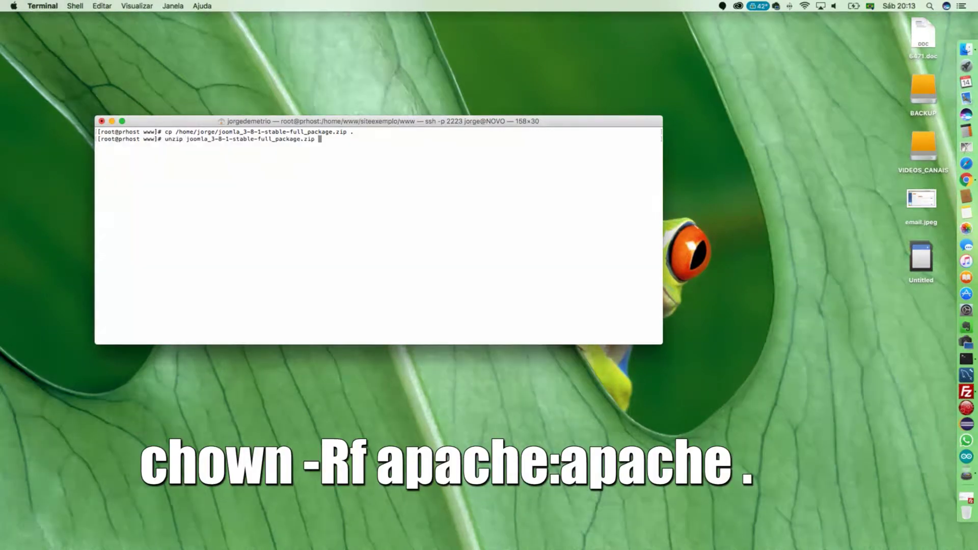
{"action": "key", "text": "Return"}
{"action": "type", "text": "chown -Rf apache:apache ."}
{"action": "key", "text": "Return"}
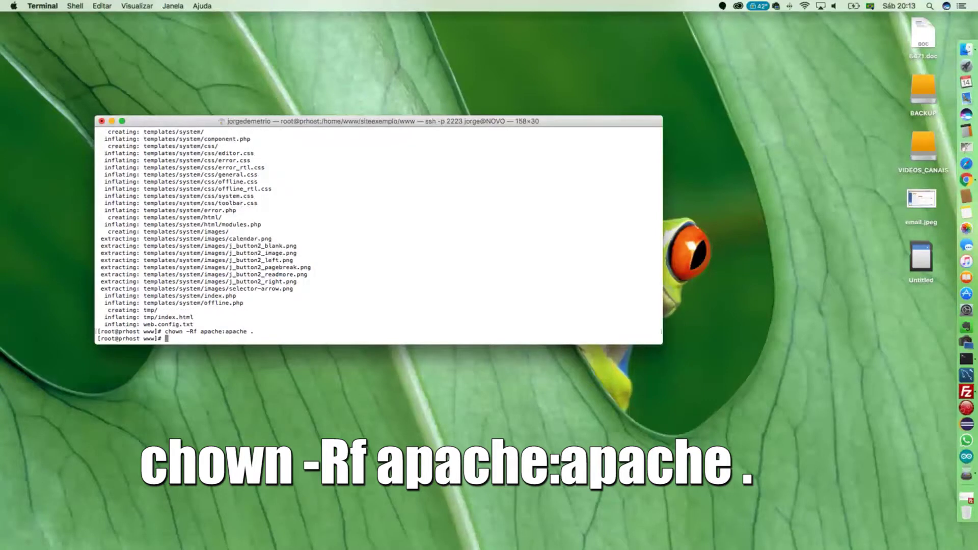
{"action": "type", "text": "ls -lha"}
{"action": "key", "text": "Return"}
- Rename htaccess.txt to .htaccess
{"action": "type", "text": "mv htaccess.txt .htaccess.txt"}
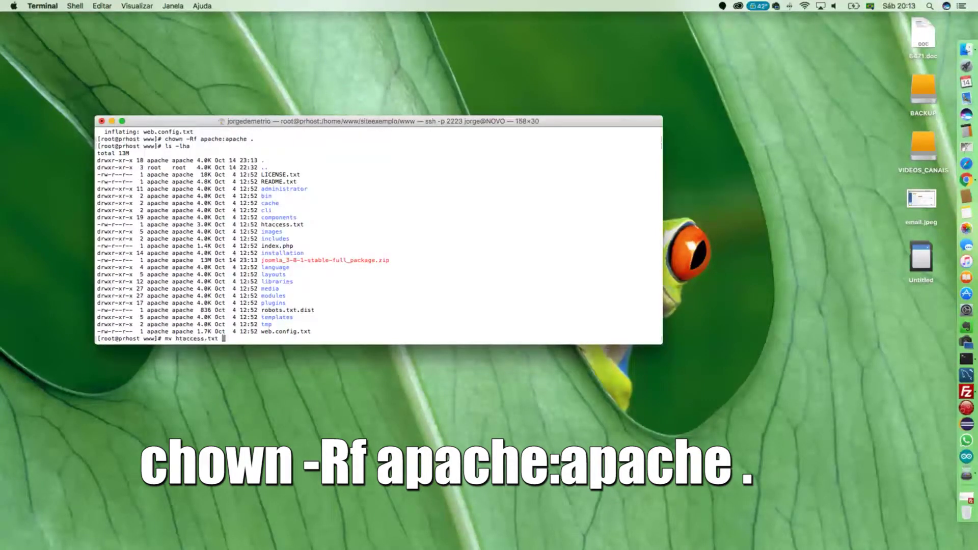
{"action": "key", "text": "BackSpace"}
{"action": "key", "text": "BackSpace"}
{"action": "key", "text": "BackSpace"}
{"action": "key", "text": "BackSpace"}
{"action": "key", "text": "Left"}
{"action": "key", "text": "Left"}
{"action": "key", "text": "Left"}
{"action": "key", "text": "Left"}
{"action": "key", "text": "Left"}
{"action": "key", "text": "Left"}
{"action": "key", "text": "Left"}
{"action": "key", "text": "Left"}
{"action": "key", "text": "Left"}
{"action": "key", "text": "Return"}
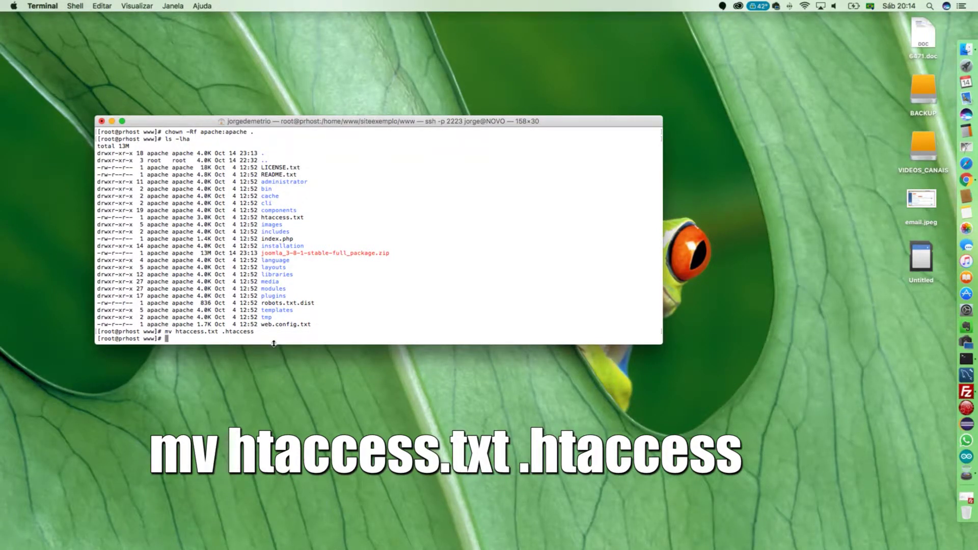
- Recursively set apache:apache ownership on /home/www/siteexemplo/, fixing the misspelled chown
{"action": "type", "text": "chwon -Rf apache:apache /home/www/"}
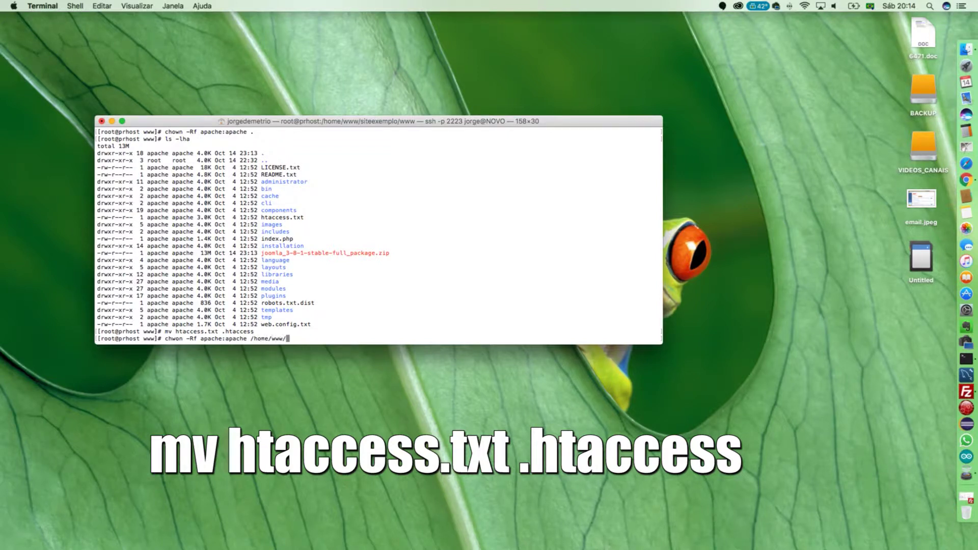
{"action": "type", "text": "s"}
{"action": "key", "text": "Tab"}
{"action": "key", "text": "Return"}
{"action": "key", "text": "Up"}
{"action": "key", "text": "Left"}
{"action": "key", "text": "Left"}
{"action": "key", "text": "Left"}
{"action": "key", "text": "Left"}
{"action": "key", "text": "Left"}
{"action": "key", "text": "Left"}
{"action": "key", "text": "Left"}
{"action": "key", "text": "Left"}
{"action": "key", "text": "Left"}
{"action": "key", "text": "Left"}
{"action": "key", "text": "Left"}
{"action": "key", "text": "Left"}
{"action": "key", "text": "Left"}
{"action": "key", "text": "Left"}
{"action": "key", "text": "Left"}
{"action": "key", "text": "Left"}
{"action": "key", "text": "Left"}
{"action": "key", "text": "Left"}
{"action": "key", "text": "Left"}
{"action": "key", "text": "Left"}
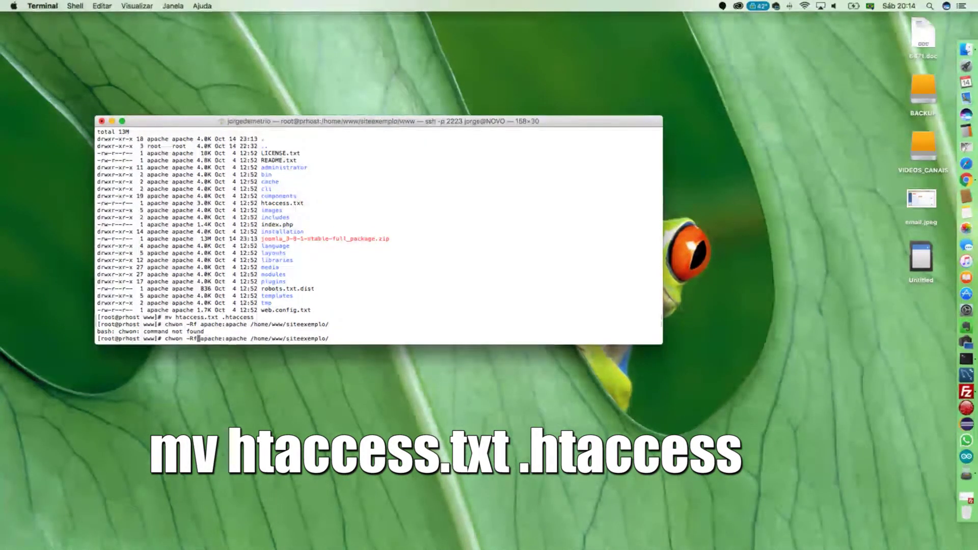
{"action": "key", "text": "Return"}
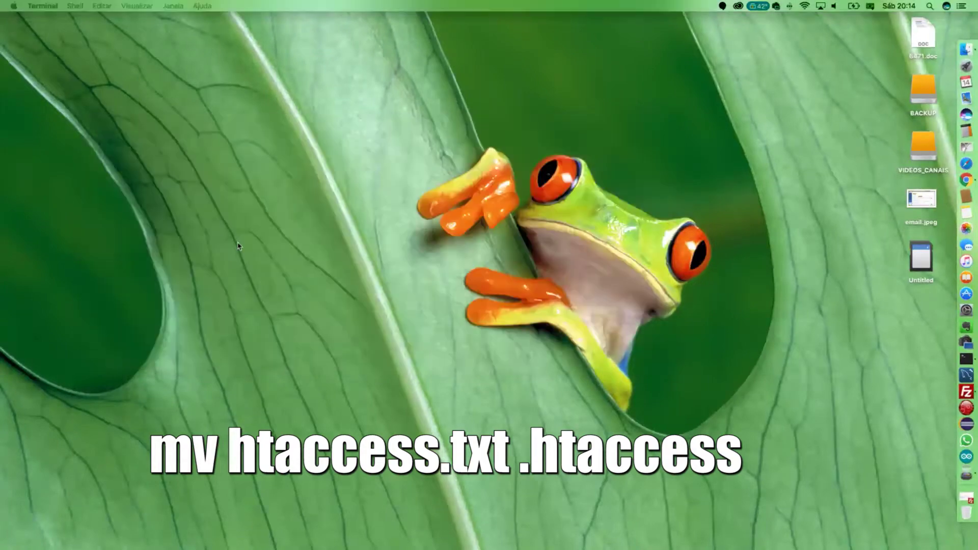
{"action": "key", "text": "ctrl+Right"}
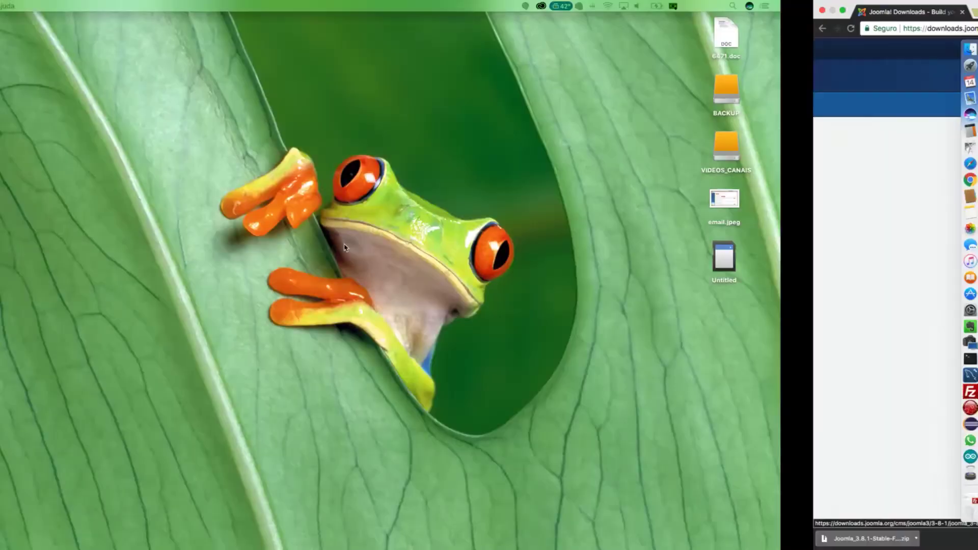
{"action": "key", "text": "super+l"}
{"action": "type", "text": "www.siteexemplo.com.br"}
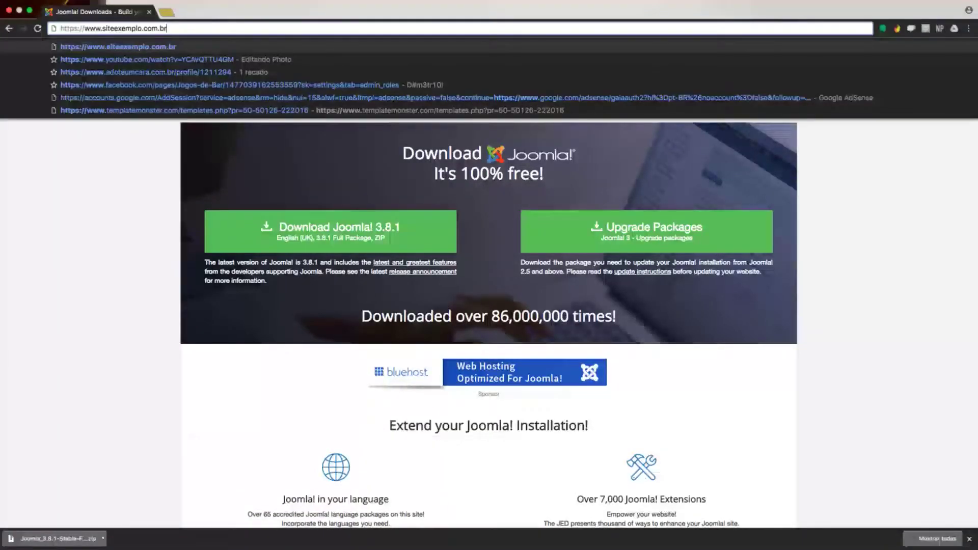
{"action": "key", "text": "Return"}
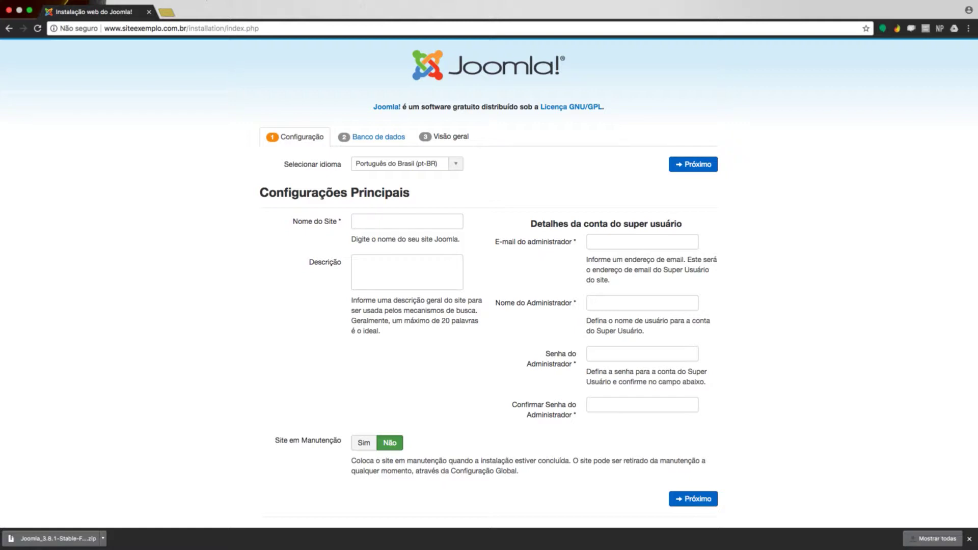
- Set the site name to 'Site Exemplo (O QUE FAÇO' and description 'Descrição da minha empresa'
{"action": "left_click", "coordinate": [367, 220]}
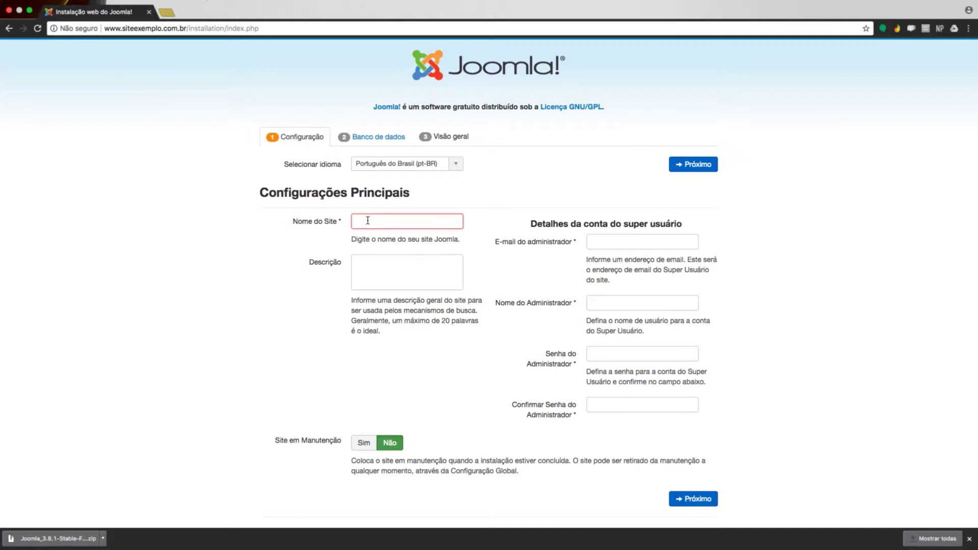
{"action": "type", "text": "Site Exemplo"}
{"action": "type", "text": "(O QUE FAÇO"}
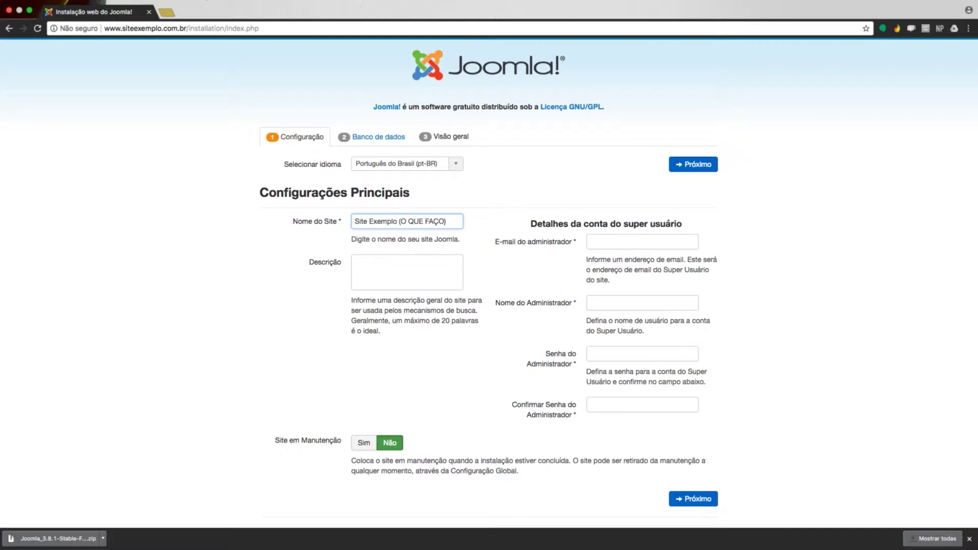
{"action": "left_click", "coordinate": [373, 270]}
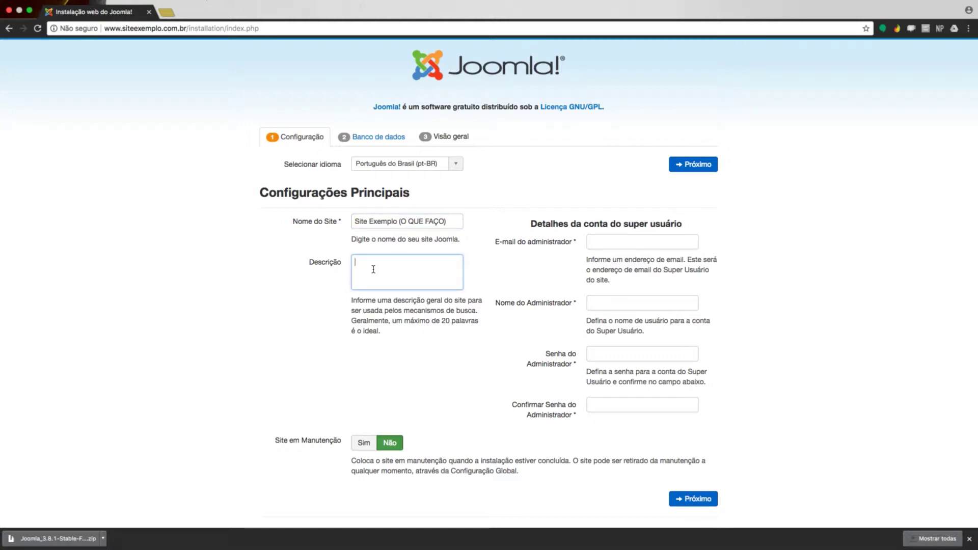
{"action": "type", "text": "Descrição da minha empresa"}
- Enter the super user's e-mail, username and password, enable maintenance mode, and continue
{"action": "left_click", "coordinate": [602, 246]}
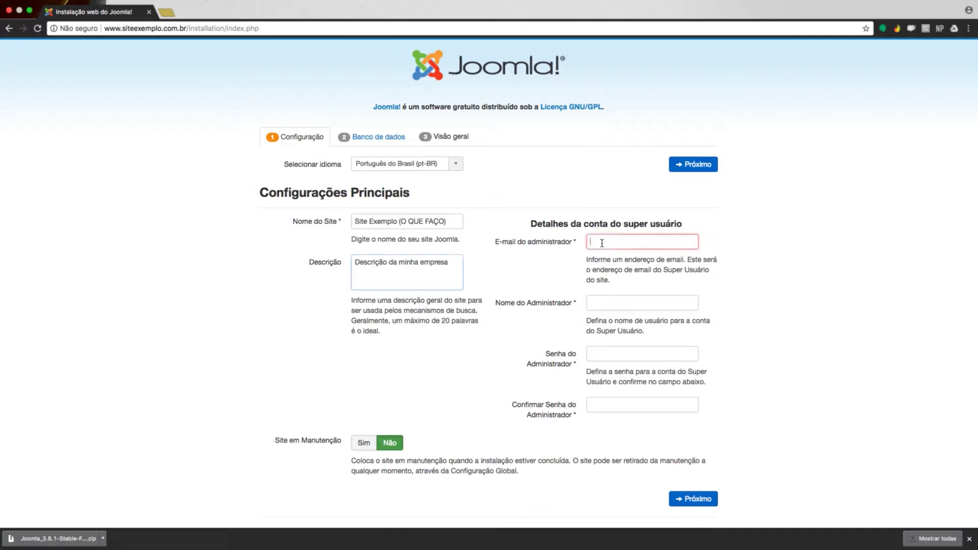
{"action": "type", "text": "meuemail@meue-mail.com"}
{"action": "key", "text": "Tab"}
{"action": "type", "text": "usuari"}
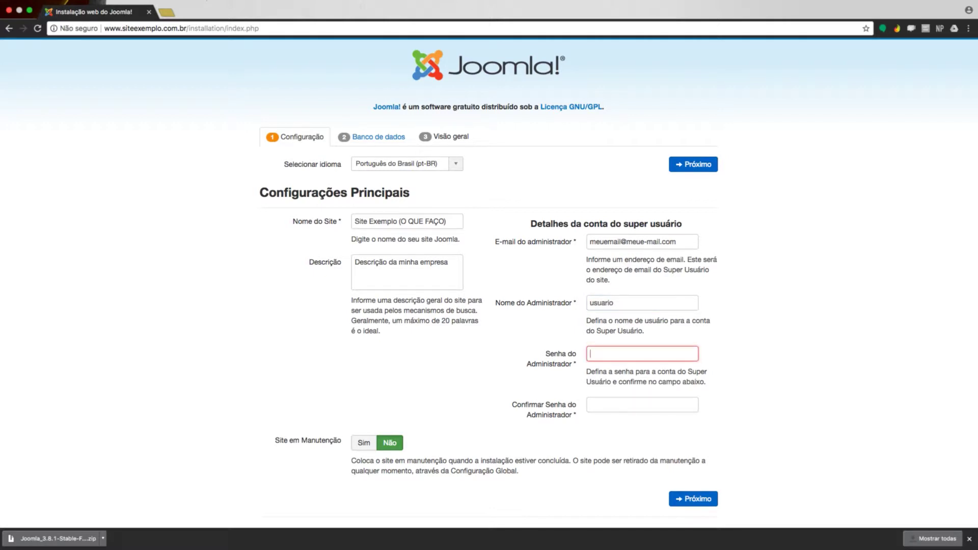
{"action": "type", "text": "•••••••"}
{"action": "key", "text": "Tab"}
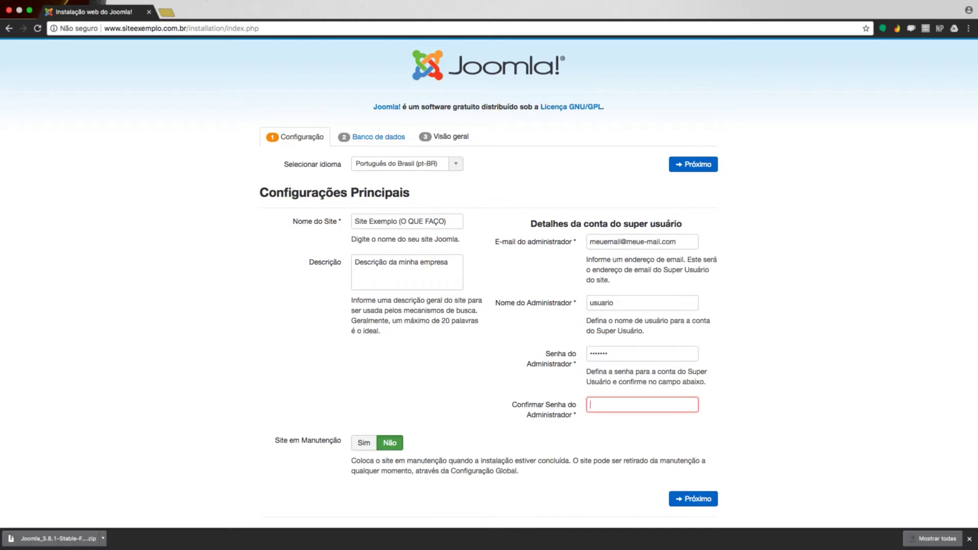
{"action": "type", "text": "•••••••"}
{"action": "left_click", "coordinate": [364, 441]}
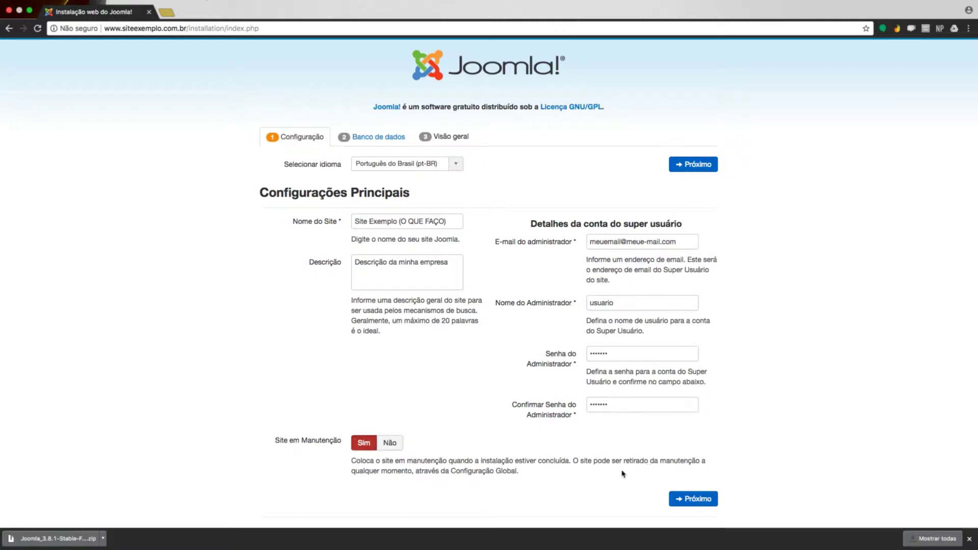
{"action": "left_click", "coordinate": [691, 174]}
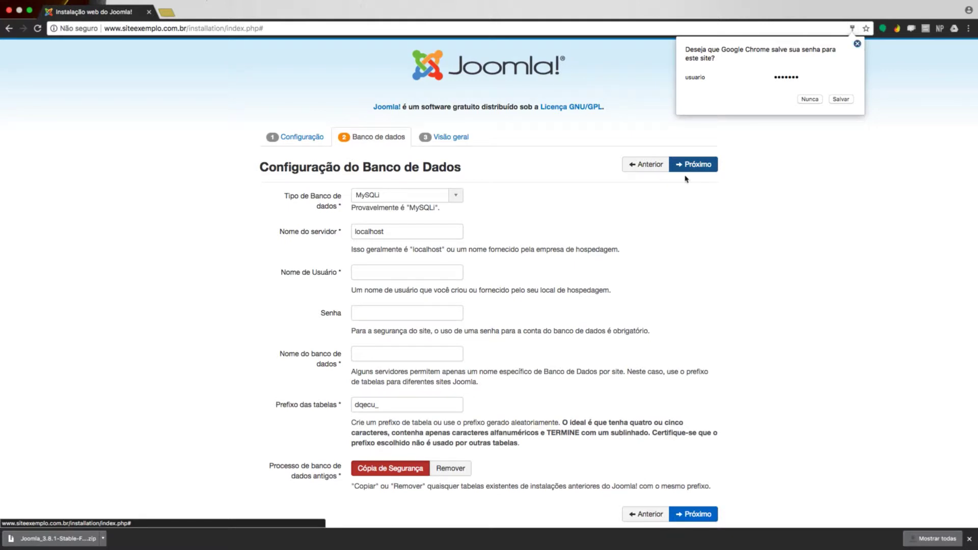
- Replace the localhost database server name with MYSQL
{"action": "left_click", "coordinate": [451, 237]}
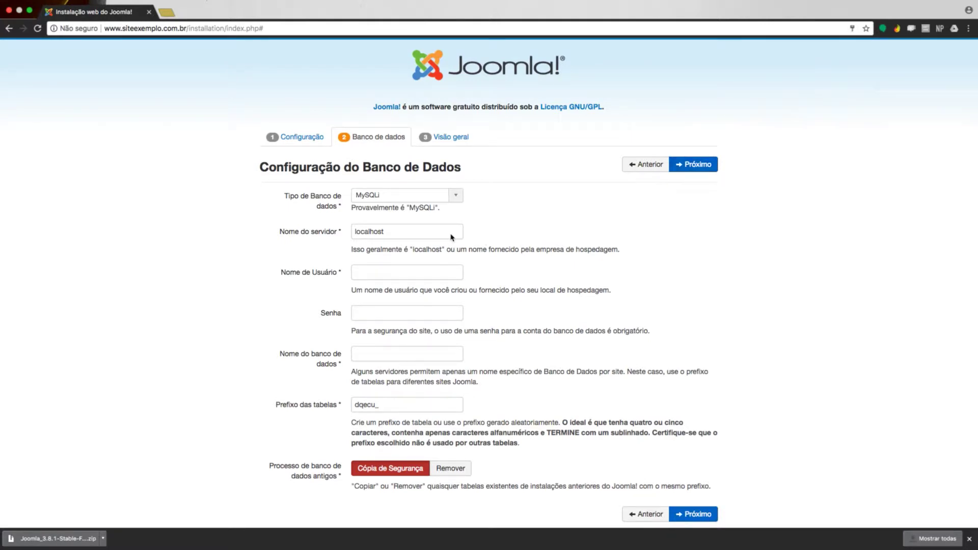
{"action": "left_click_drag", "start_coordinate": [411, 232], "coordinate": [328, 229]}
{"action": "type", "text": "MYSQL"}
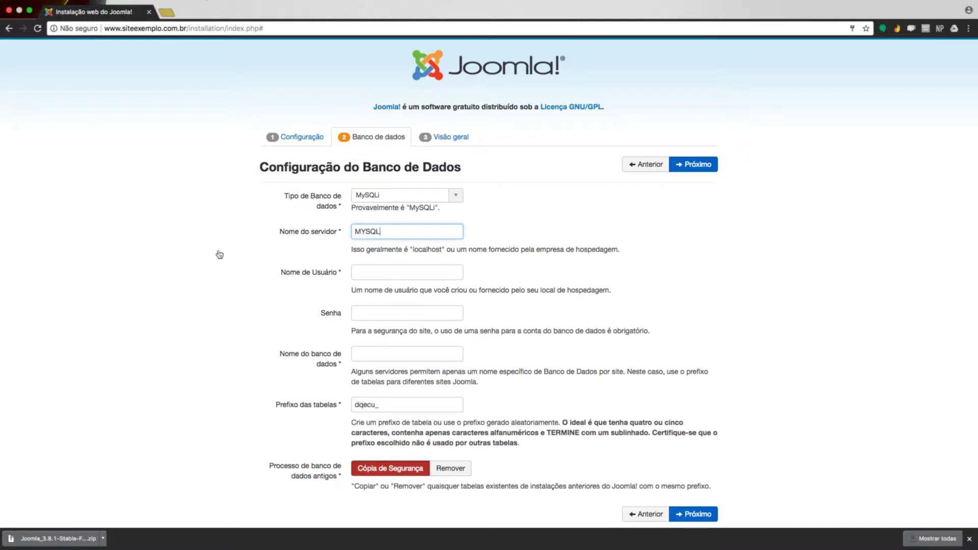
{"action": "key", "text": "super+Tab"}
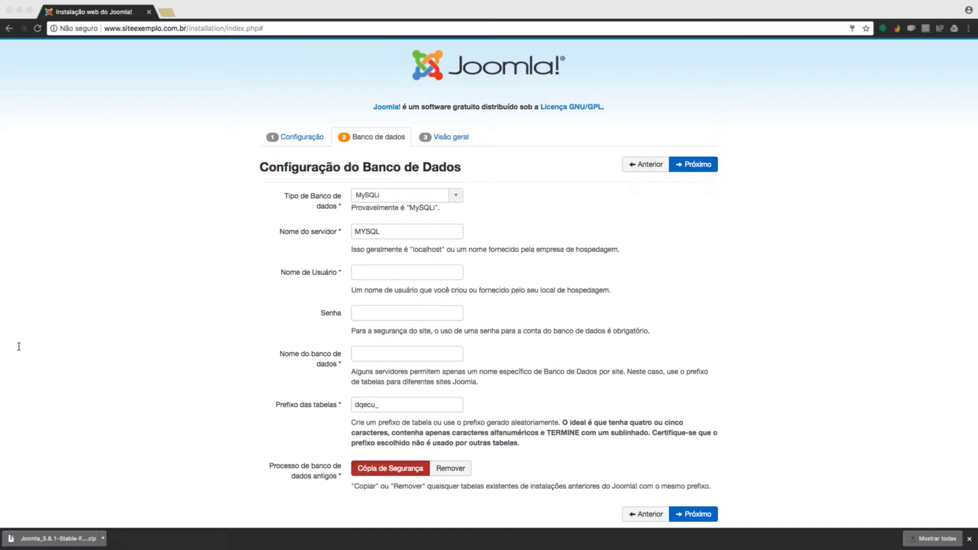
- Enter the database username, correcting a typo
{"action": "left_click", "coordinate": [388, 271]}
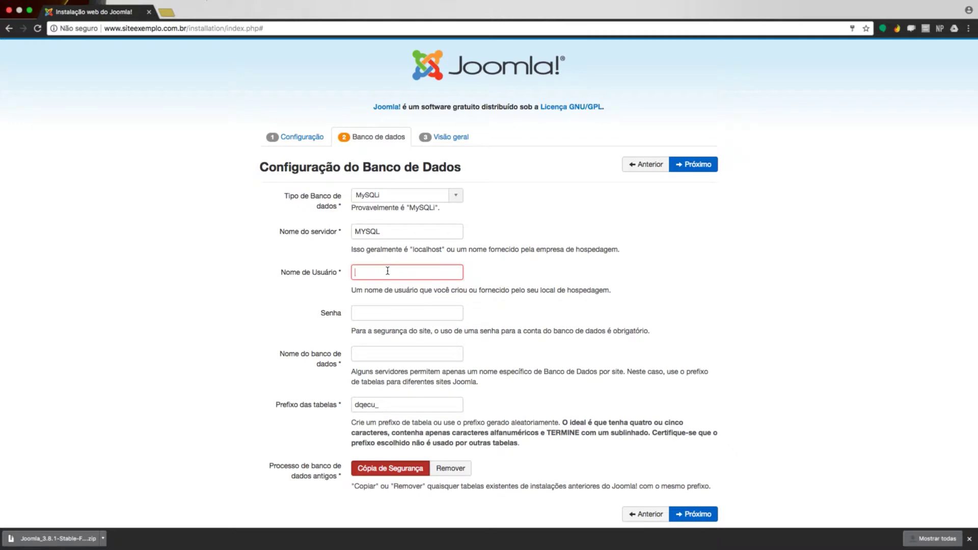
{"action": "type", "text": "sitexe"}
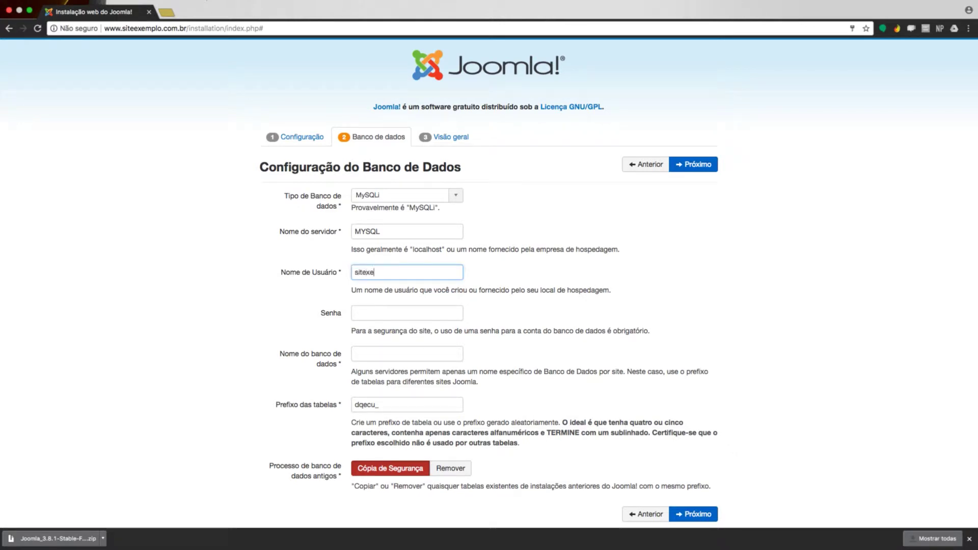
{"action": "type", "text": "mplo"}
{"action": "key", "text": "super+a"}
{"action": "key", "text": "Left"}
{"action": "type", "text": "e"}
{"action": "scroll", "coordinate": [489, 282], "scroll_direction": "down", "scroll_amount": 1}
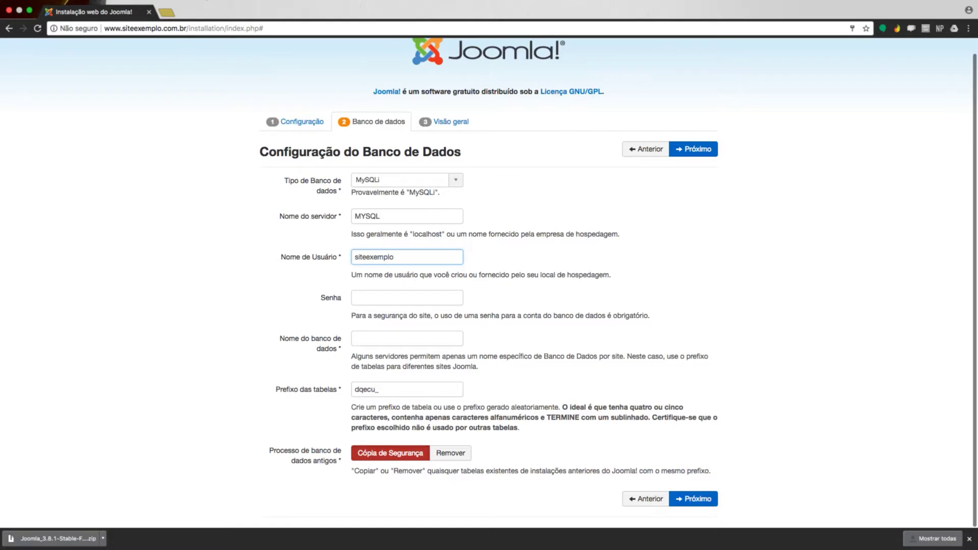
{"action": "left_click", "coordinate": [394, 258]}
{"action": "key", "text": "super+a"}
{"action": "key", "text": "super+c"}
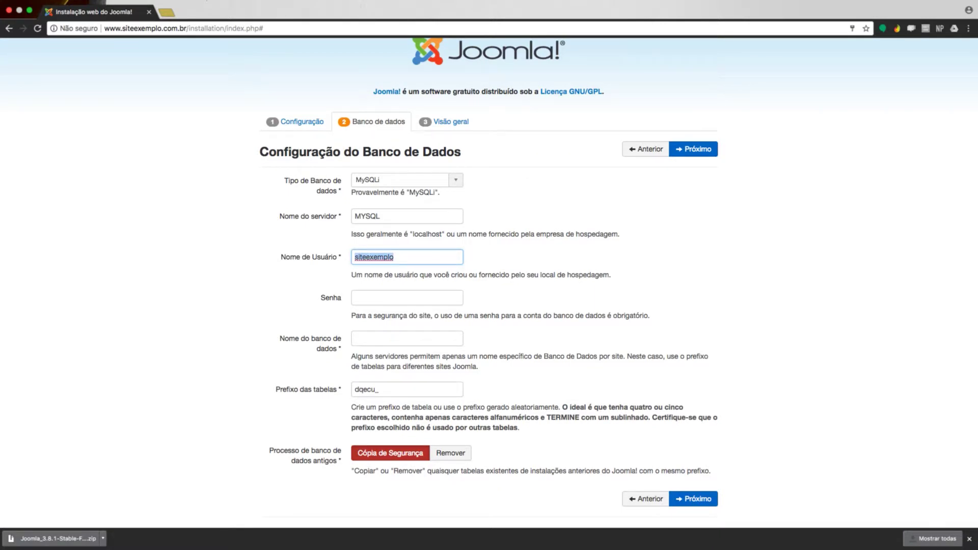
{"action": "key", "text": "Tab"}
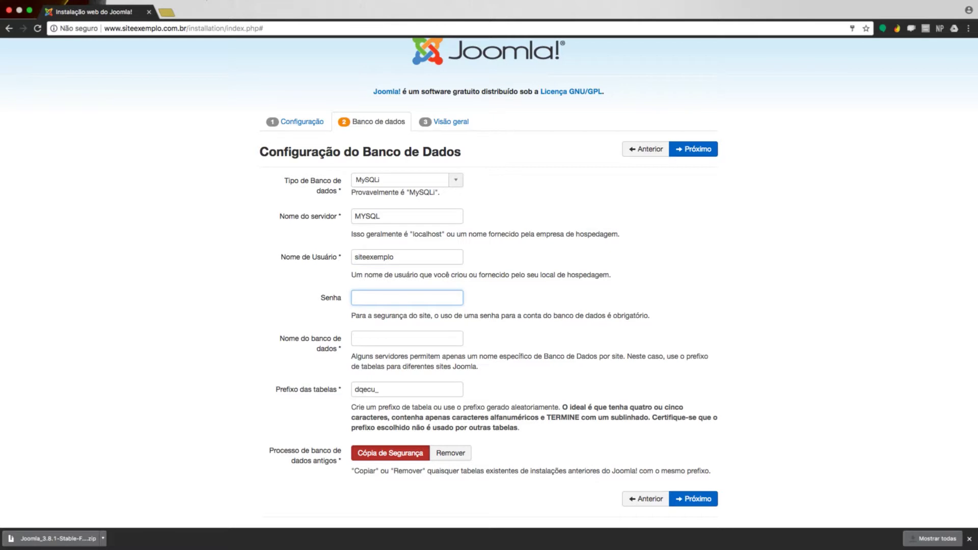
- Fill in the database password and name siteexemplo, set prefix www_, and choose Remover
{"action": "key", "text": "super+v"}
{"action": "key", "text": "Tab"}
{"action": "key", "text": "super+v"}
{"action": "key", "text": "Tab"}
{"action": "key", "text": "Left"}
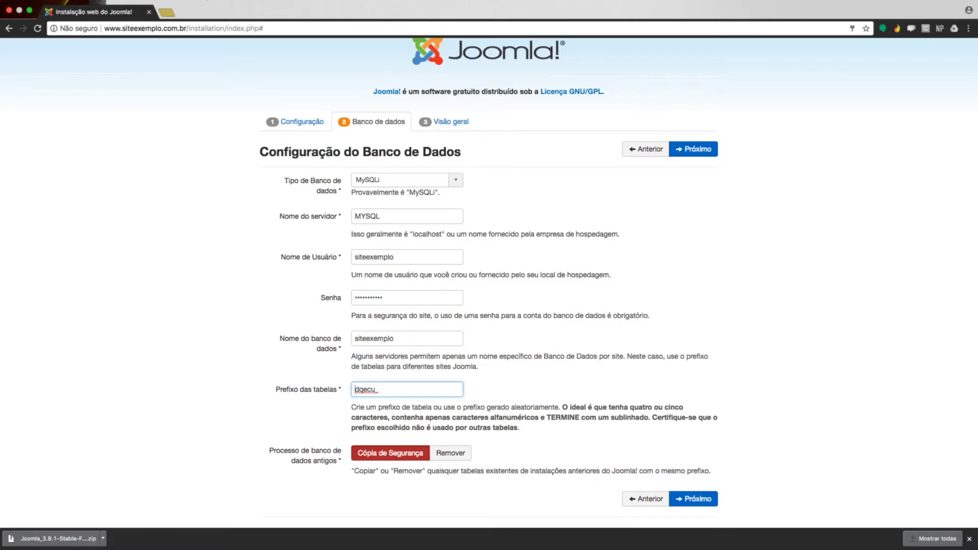
{"action": "key", "text": "shift+Right"}
{"action": "key", "text": "shift+Right"}
{"action": "key", "text": "shift+Right"}
{"action": "key", "text": "shift+Right"}
{"action": "key", "text": "shift+Right"}
{"action": "type", "text": "www"}
{"action": "left_click", "coordinate": [462, 459]}
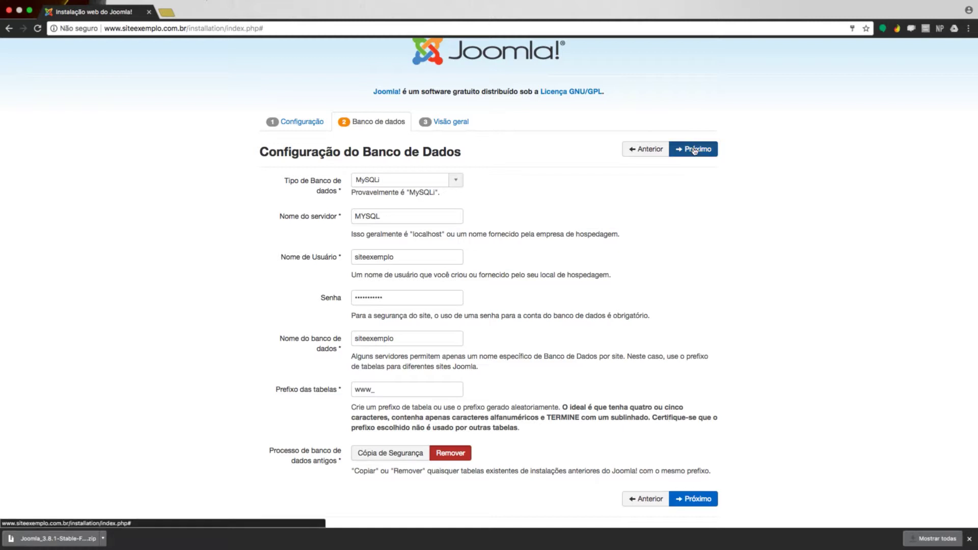
- Submit the database settings and highlight the error naming the verification file to delete
{"action": "left_click", "coordinate": [694, 149]}
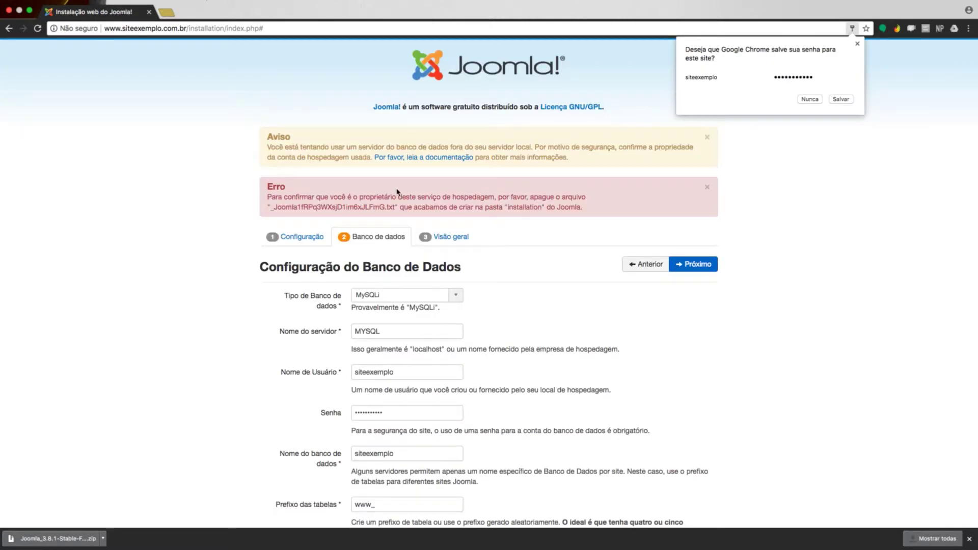
{"action": "left_click", "coordinate": [267, 199]}
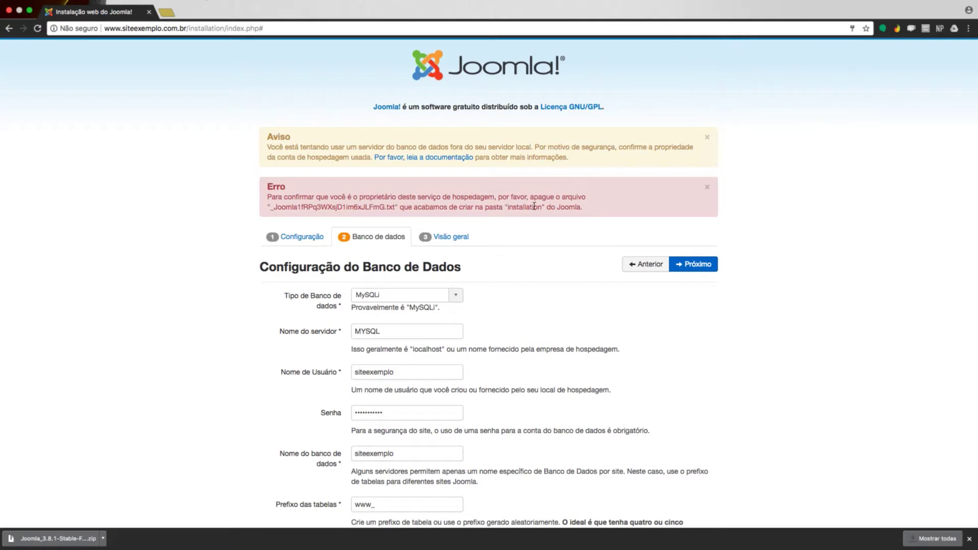
{"action": "left_click_drag", "start_coordinate": [533, 205], "coordinate": [568, 208]}
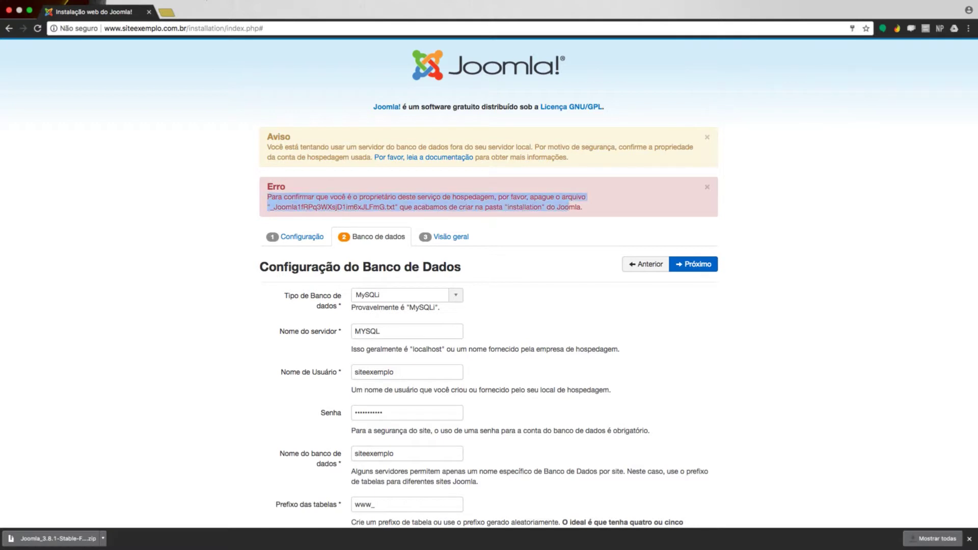
{"action": "key", "text": "ctrl+Left"}
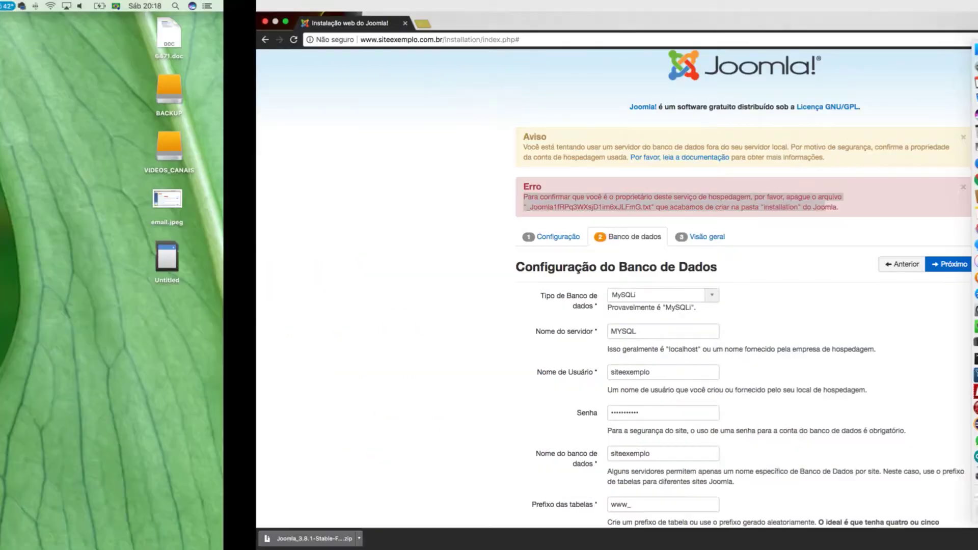
- Delete the verification .txt file in the installation folder with rm -Rf
{"action": "key", "text": "super+Tab"}
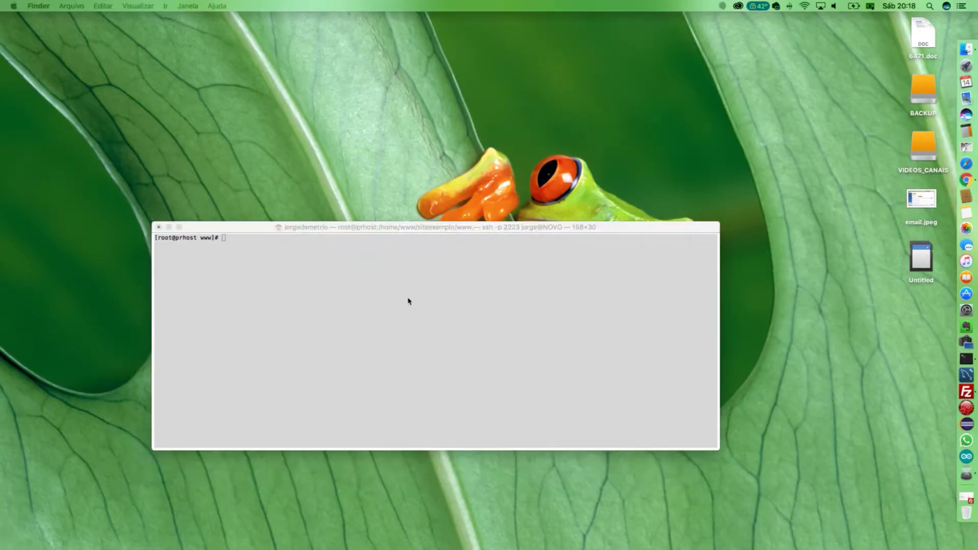
{"action": "left_click", "coordinate": [408, 312]}
{"action": "type", "text": "rm -"}
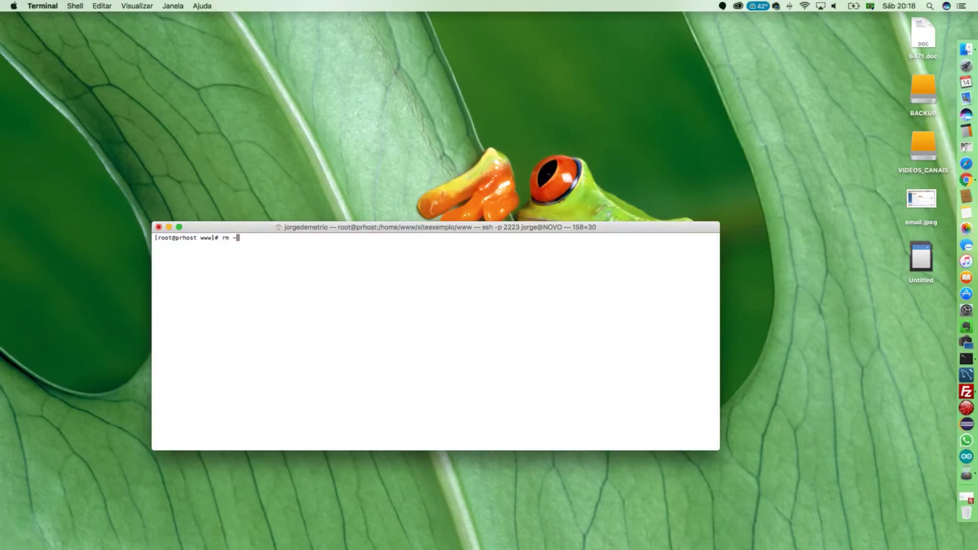
{"action": "type", "text": "Rf ins"}
{"action": "key", "text": "Tab"}
{"action": "type", "text": "_"}
{"action": "key", "text": "Tab"}
{"action": "key", "text": "Return"}
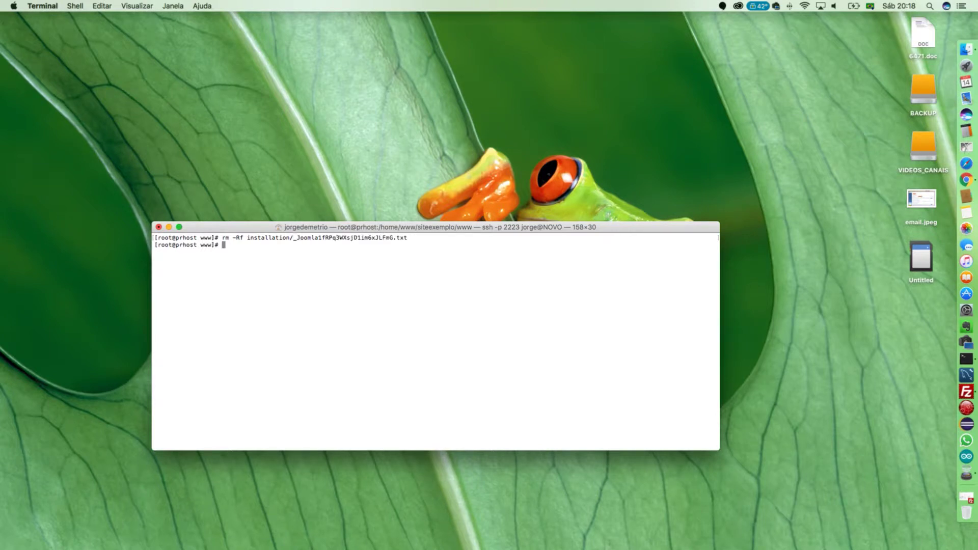
{"action": "key", "text": "ctrl+Right"}
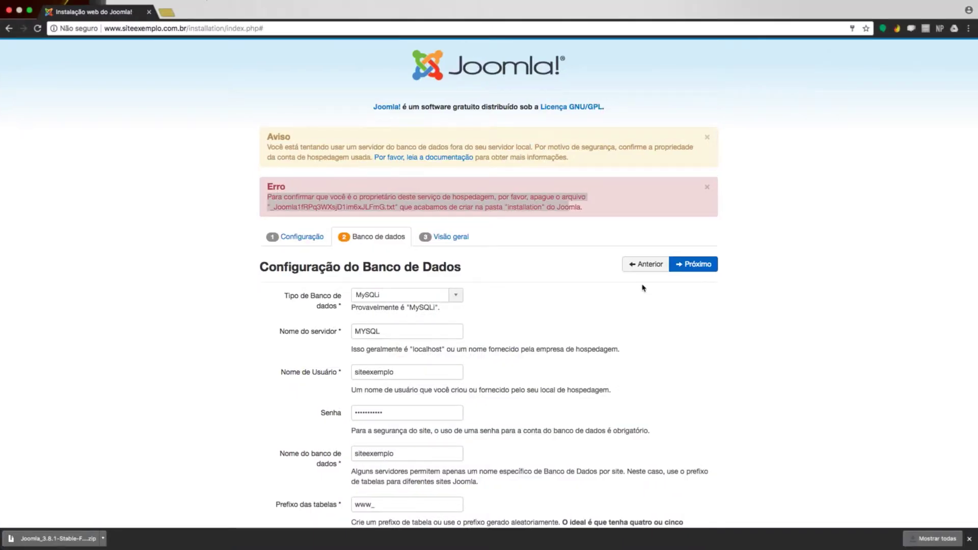
- Advance to the Visão geral overview, leaving sample content set to Nenhum
{"action": "left_click", "coordinate": [691, 265]}
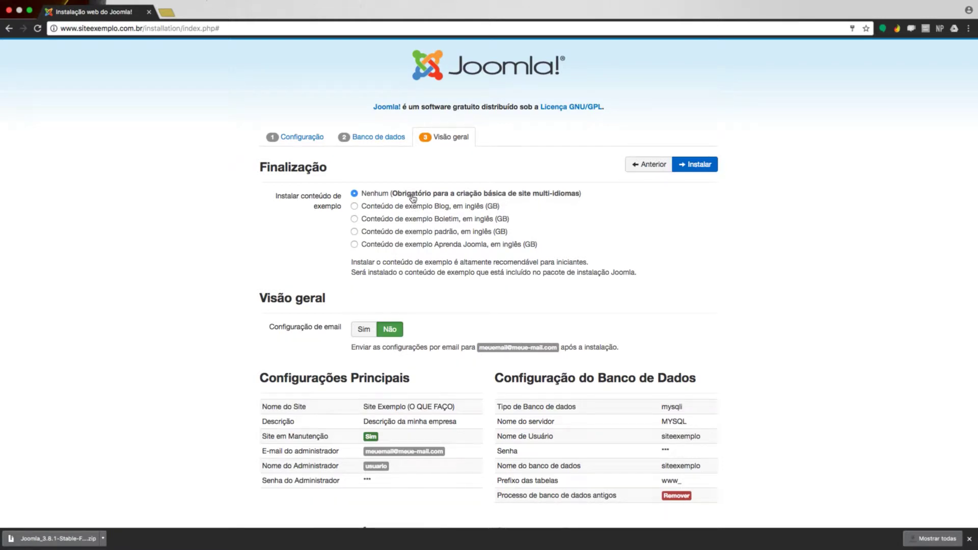
{"action": "mouse_move", "coordinate": [389, 199]}
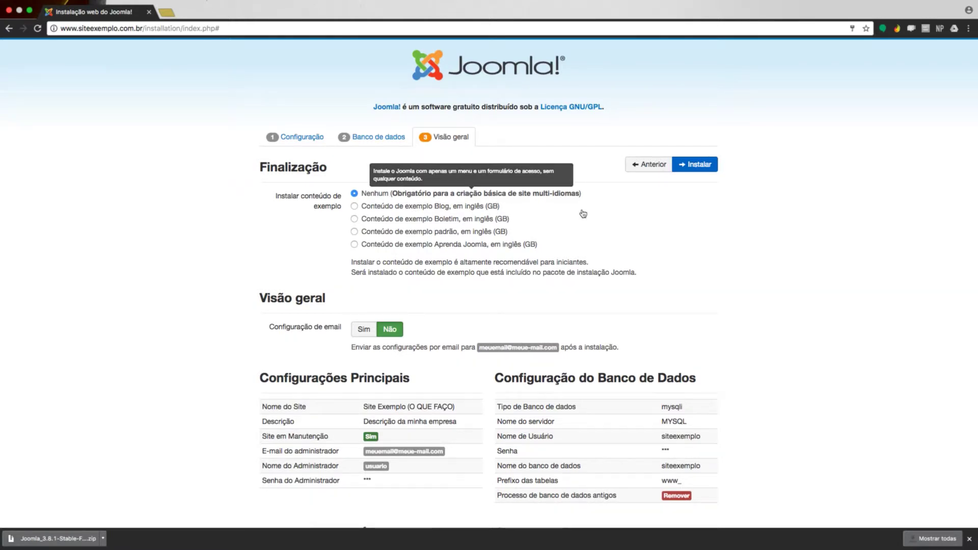
{"action": "scroll", "coordinate": [631, 223], "scroll_direction": "down", "scroll_amount": 1}
{"action": "scroll", "coordinate": [631, 223], "scroll_direction": "down", "scroll_amount": 4}
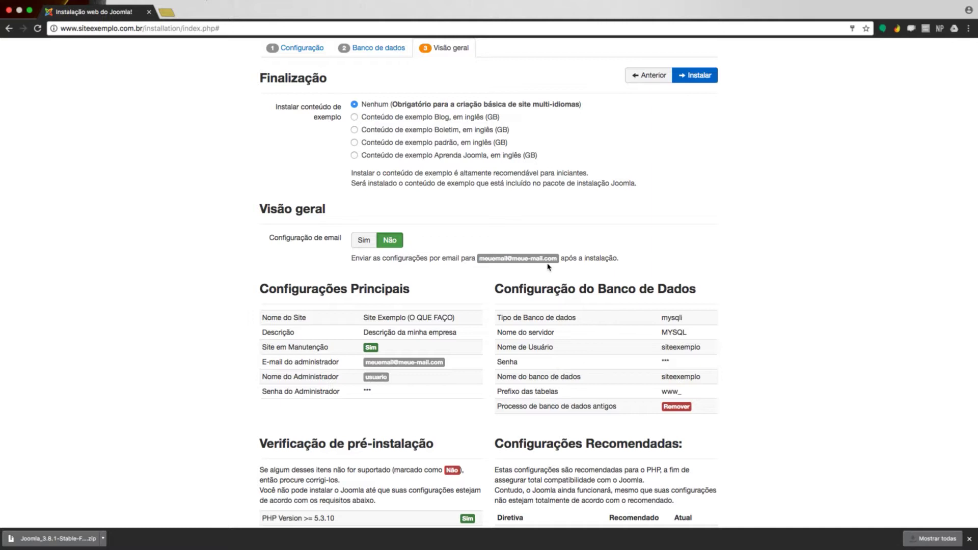
{"action": "scroll", "coordinate": [548, 266], "scroll_direction": "down", "scroll_amount": 5}
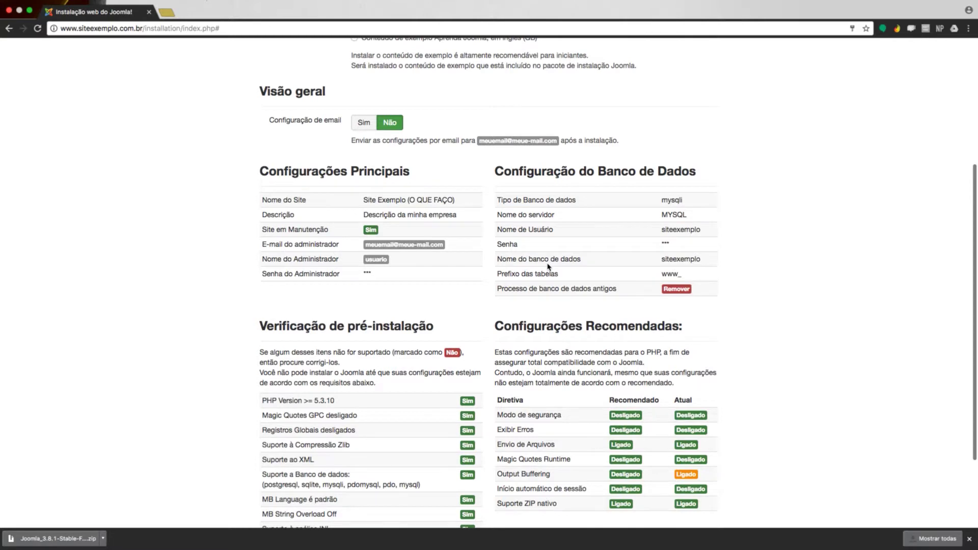
{"action": "scroll", "coordinate": [548, 267], "scroll_direction": "down", "scroll_amount": 5}
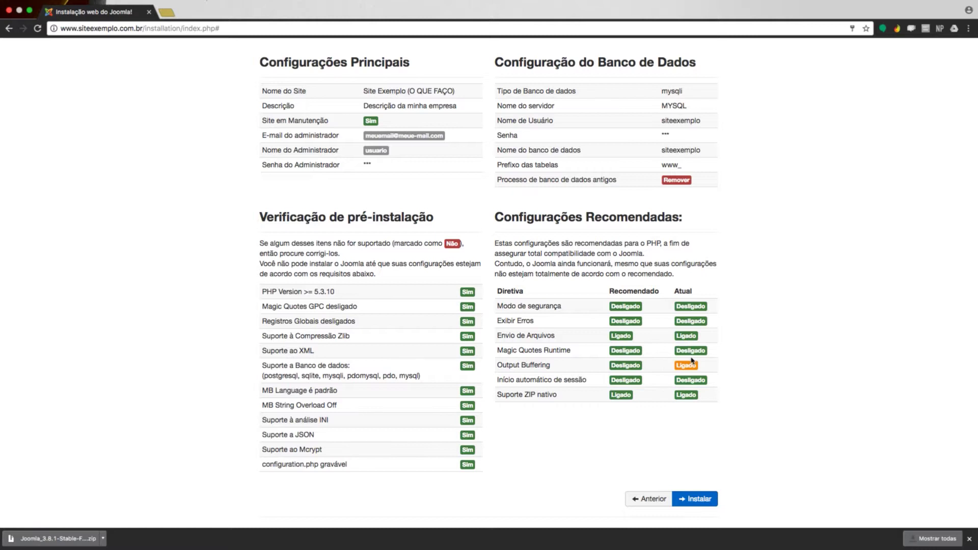
{"action": "scroll", "coordinate": [691, 361], "scroll_direction": "up", "scroll_amount": 5}
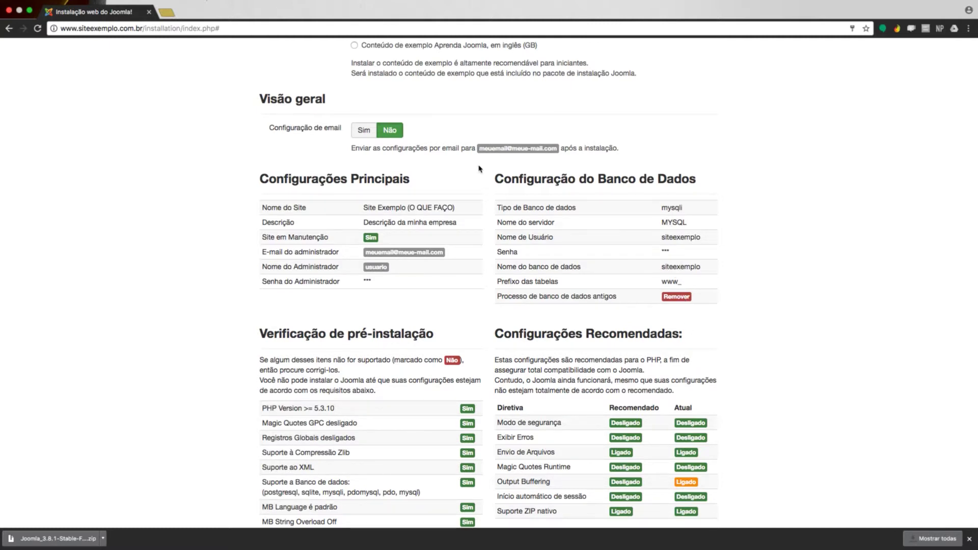
{"action": "scroll", "coordinate": [507, 223], "scroll_direction": "up", "scroll_amount": 6}
{"action": "scroll", "coordinate": [507, 223], "scroll_direction": "up", "scroll_amount": 3}
{"action": "scroll", "coordinate": [508, 224], "scroll_direction": "down", "scroll_amount": 3}
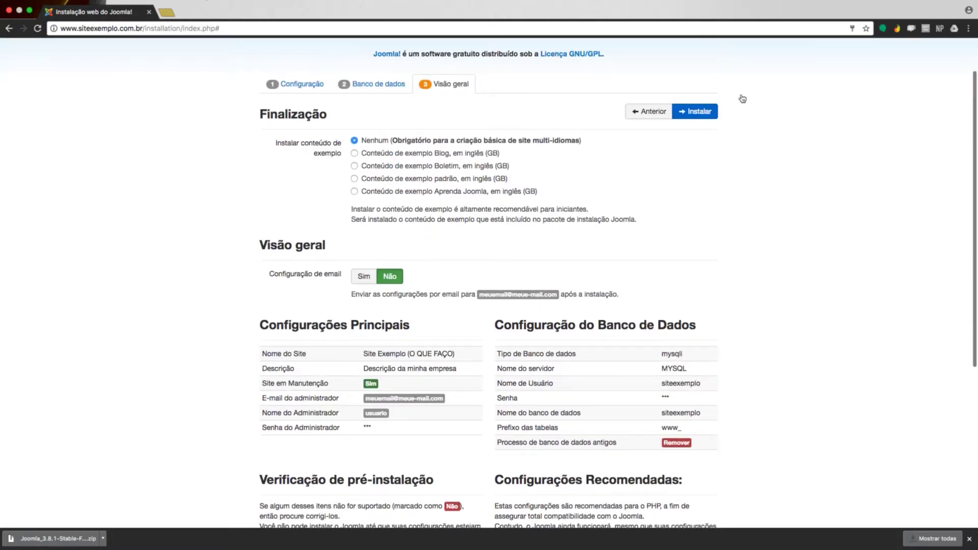
- Start the Joomla installation with the reviewed settings and reach the 'Parabéns!' success page
{"action": "left_click", "coordinate": [710, 112]}
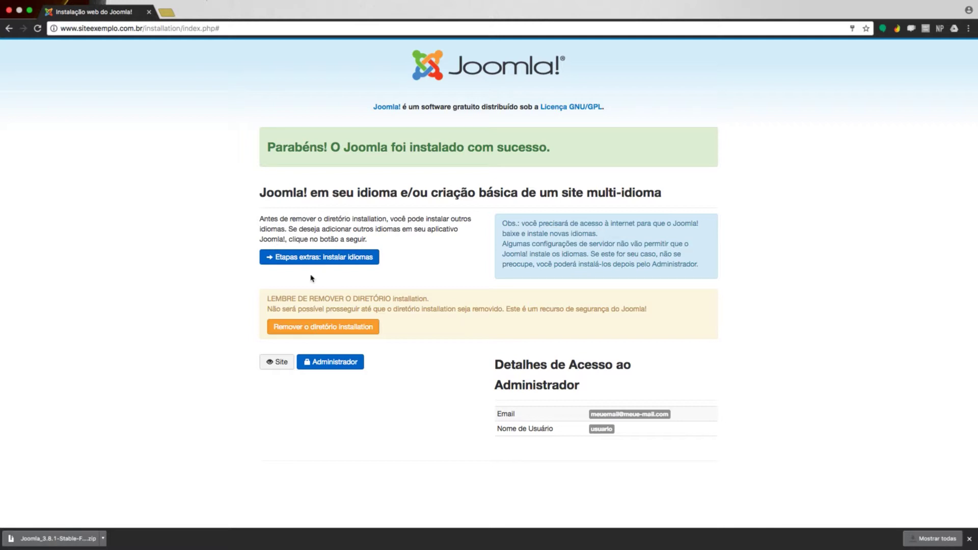
- Set pt-BR as the default language via 'Etapas extras: instalar idiomas', then remove the installation directory
{"action": "left_click", "coordinate": [340, 334]}
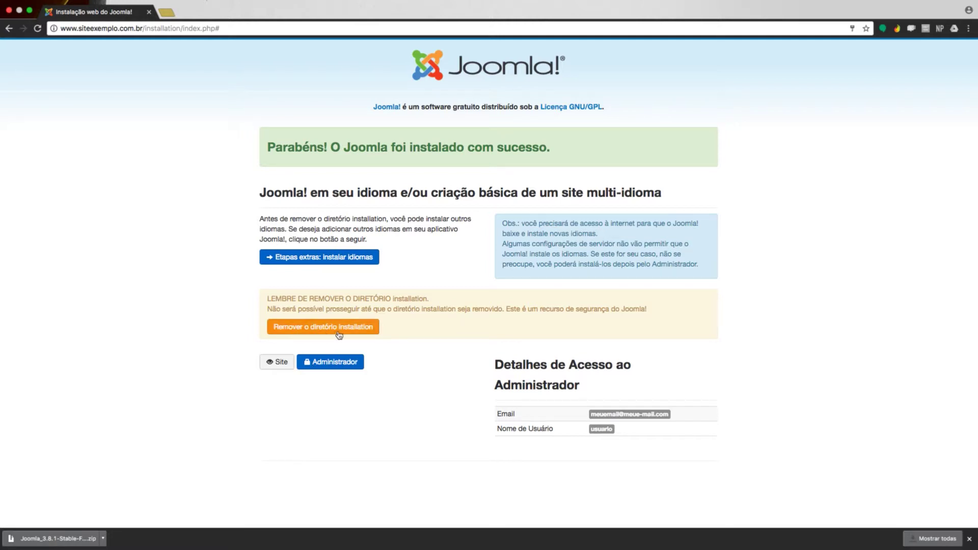
{"action": "left_click", "coordinate": [324, 258]}
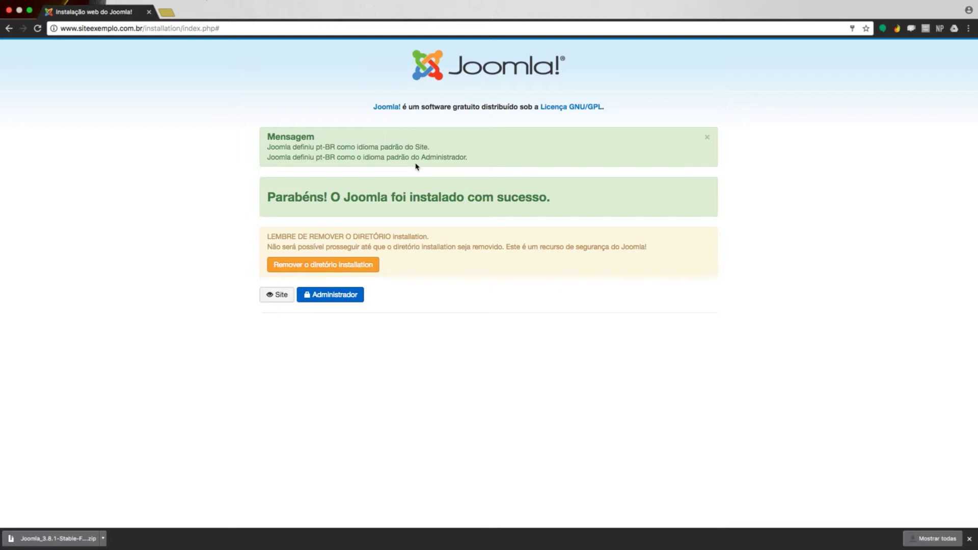
{"action": "left_click", "coordinate": [359, 264]}
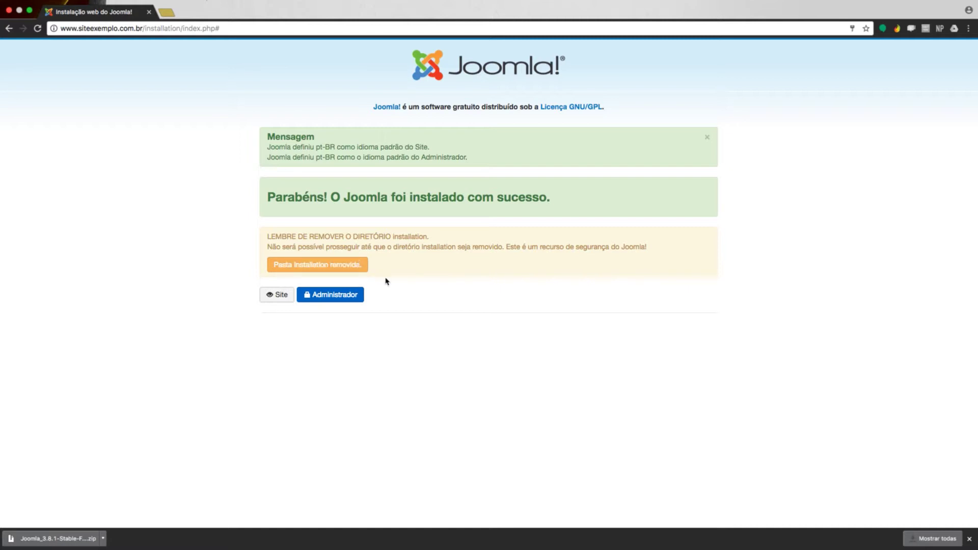
- Open the site front end and the administrator login in new tabs, returning to the front-end tab
{"action": "left_click", "coordinate": [284, 297]}
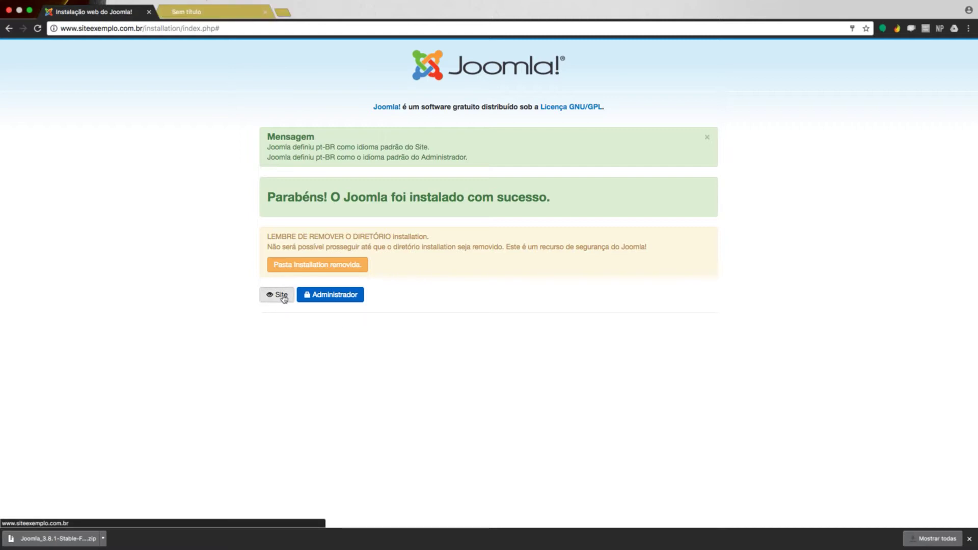
{"action": "left_click", "coordinate": [321, 300]}
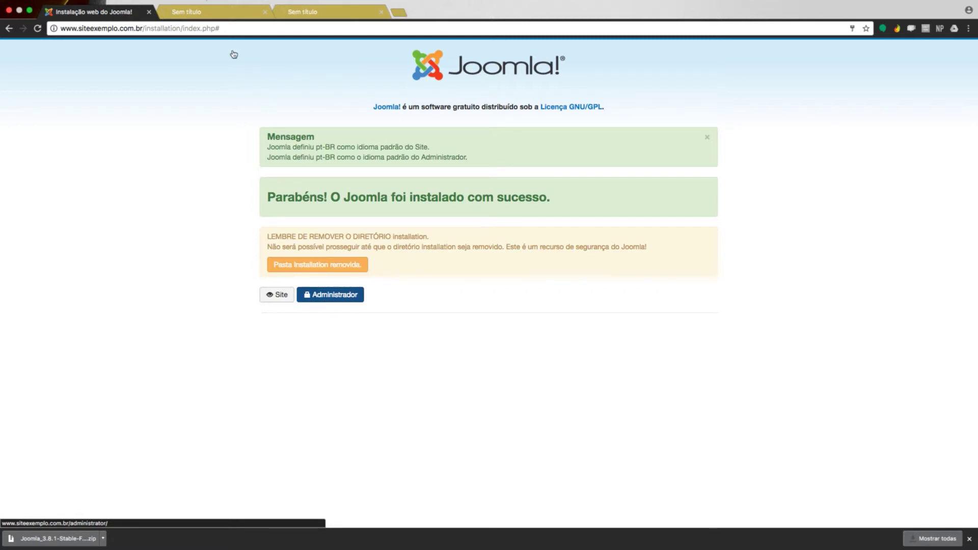
{"action": "left_click", "coordinate": [209, 16]}
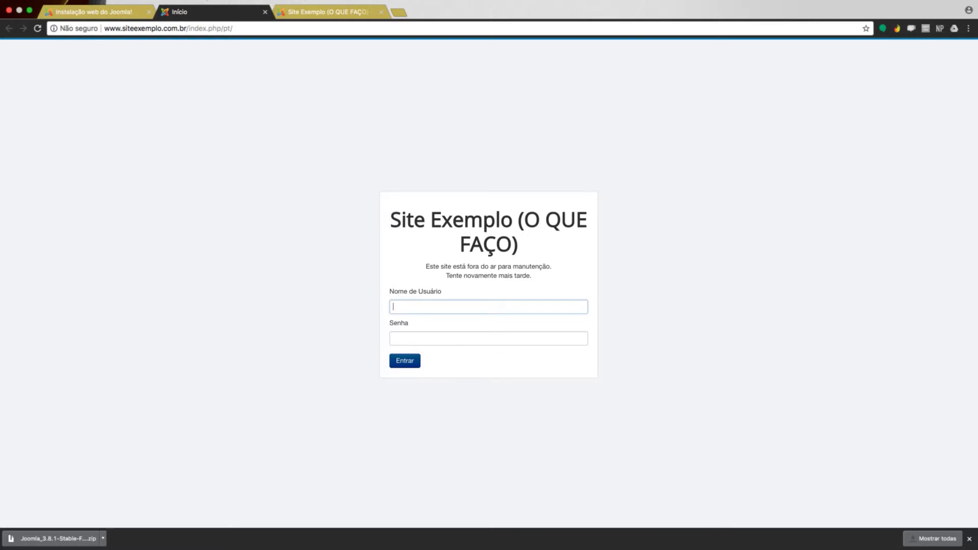
- Log in to the front end with the site's username and password, then start entering the administrator username
{"action": "key", "text": "Tab"}
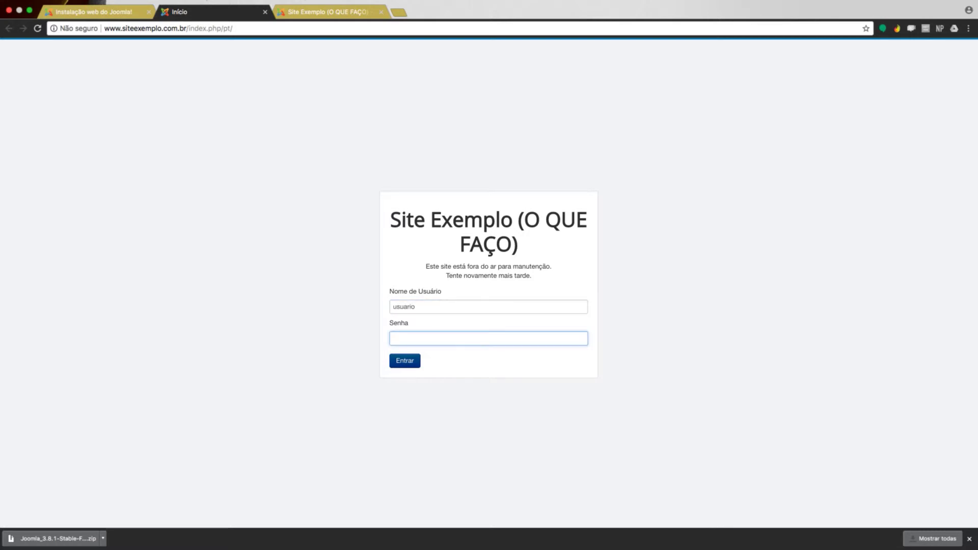
{"action": "key", "text": "Return"}
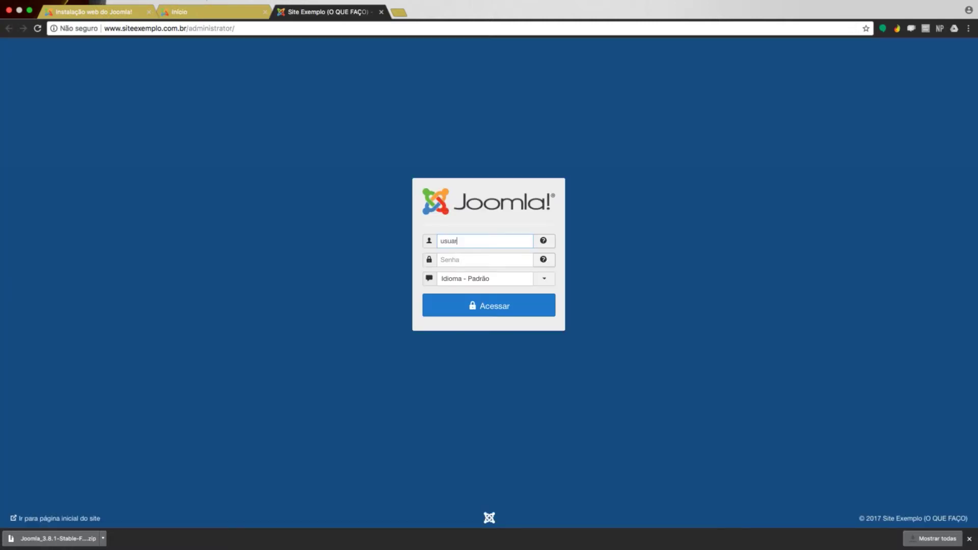
{"action": "key", "text": "Tab"}
- Submit the administrator password and choose 'Sempre' on the basic statistics banner
{"action": "type", "text": "•••••••"}
{"action": "key", "text": "Return"}
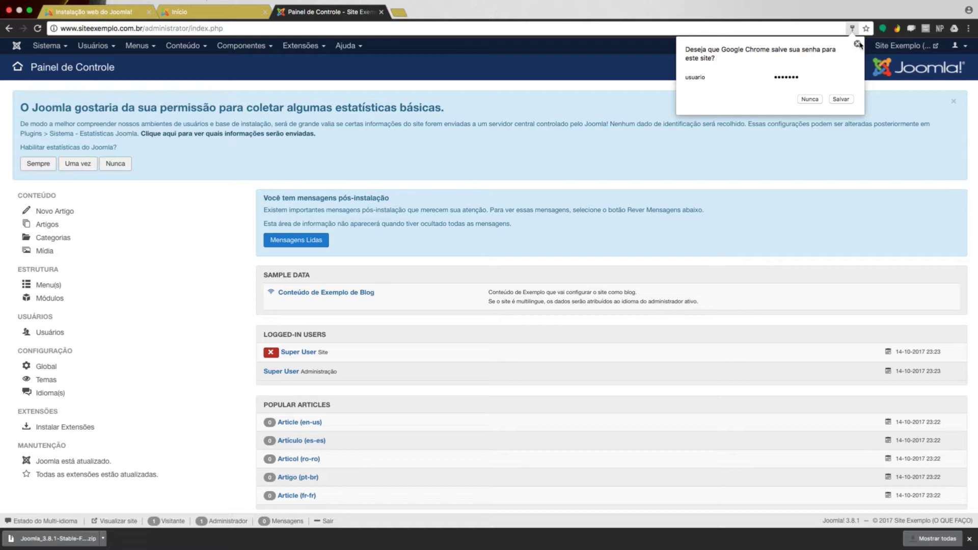
{"action": "left_click", "coordinate": [43, 163]}
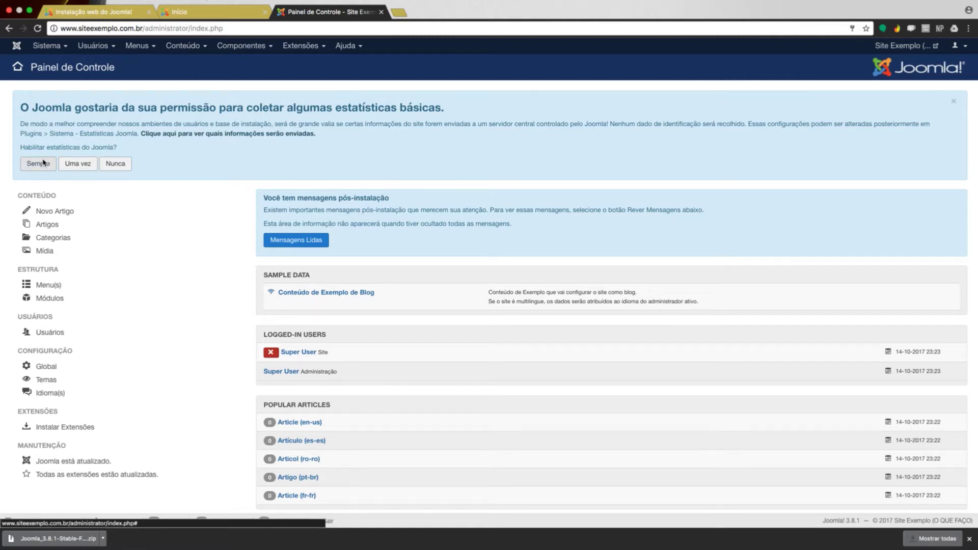